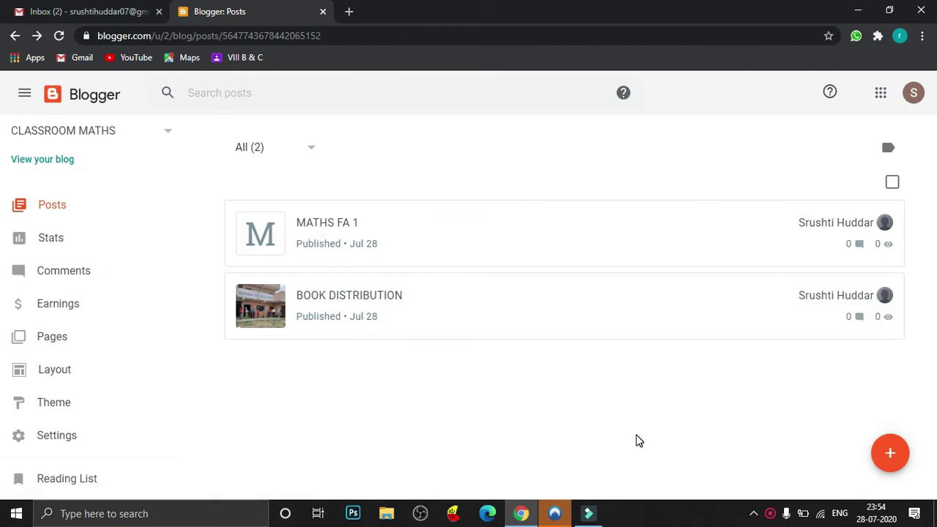
Step: Create a new post titled KANNADA with the body text WELCOME
left_click(890, 455)
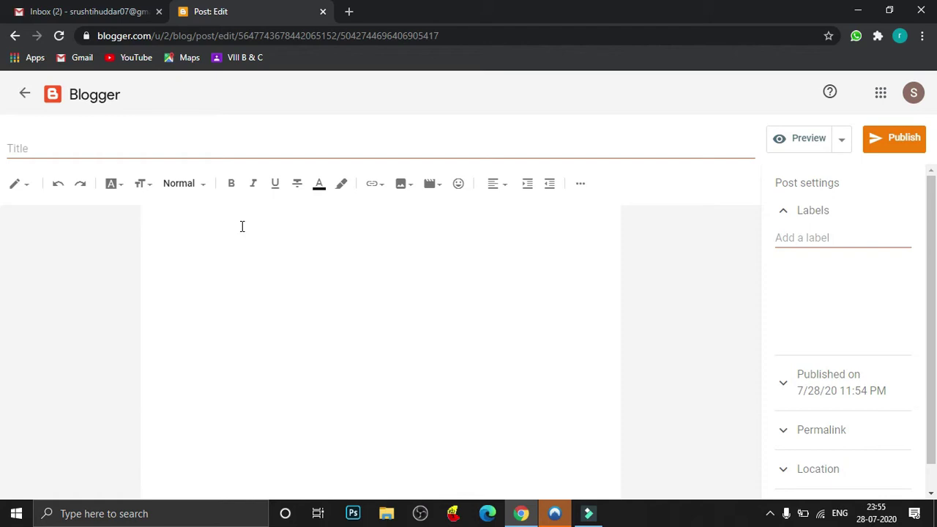
left_click(91, 147)
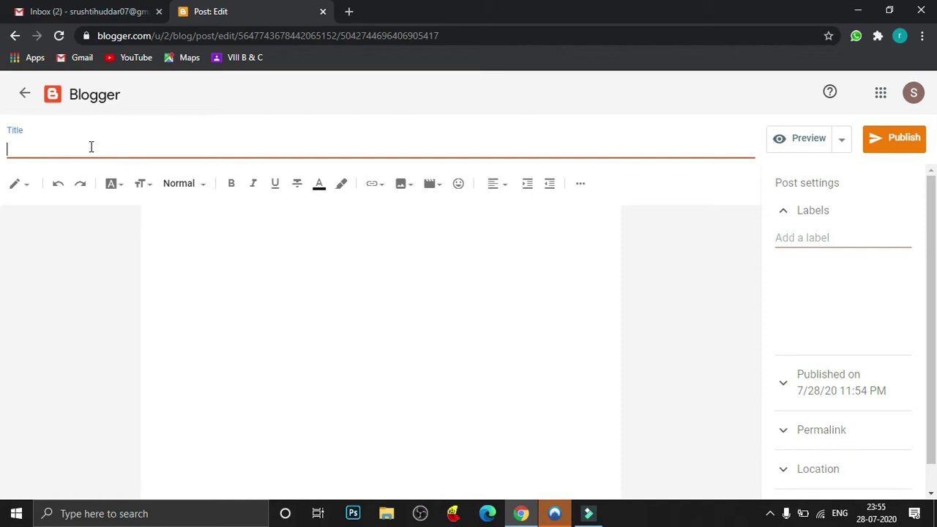
type("KANNADA")
left_click(201, 224)
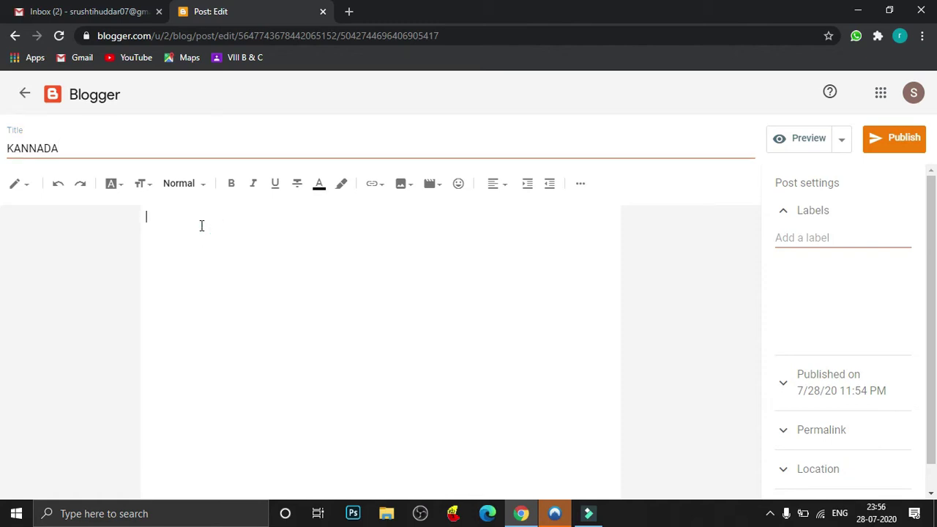
type("WELCOME")
Step: Create the new label Kan for the KANNADA post, assign it and publish the post
left_click(818, 233)
type("K")
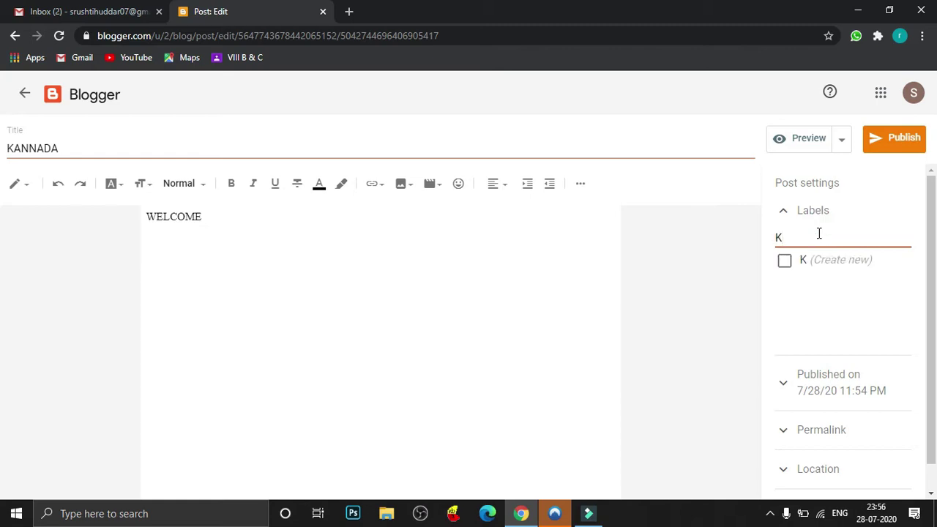
type("an")
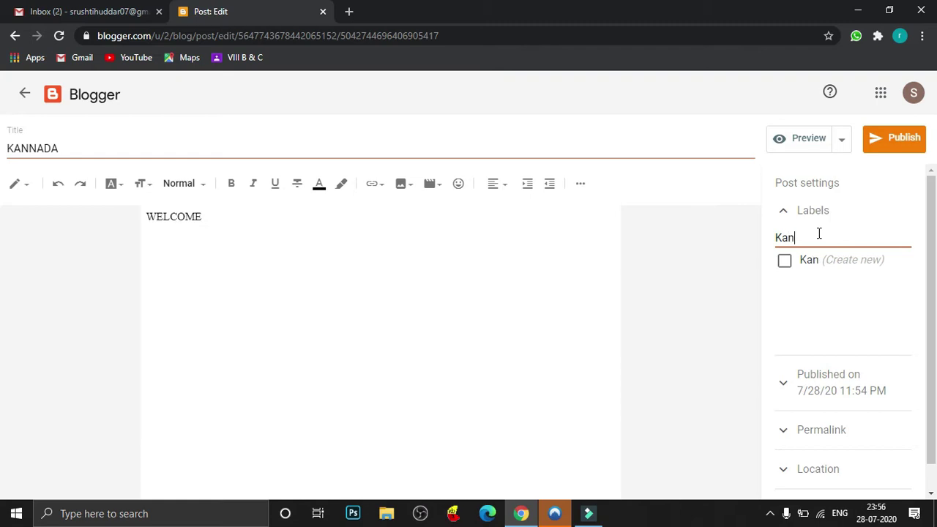
left_click(786, 264)
left_click(905, 141)
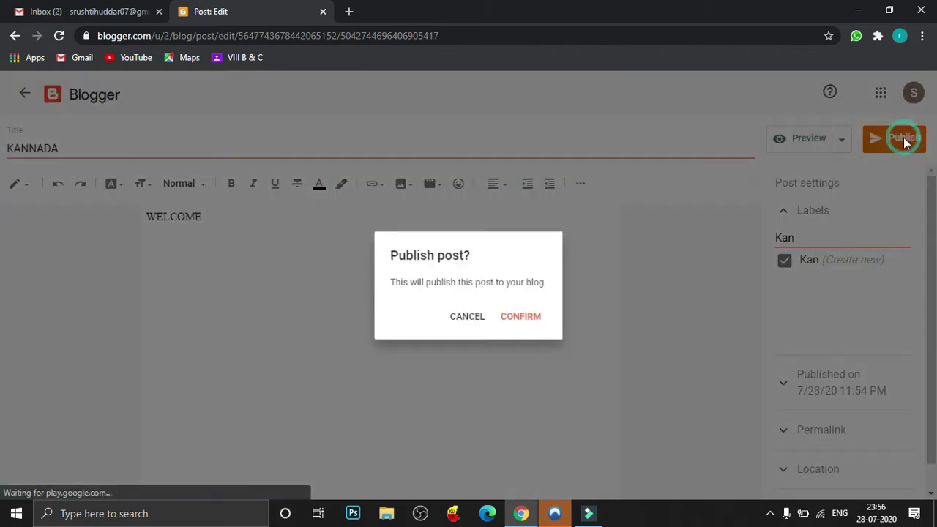
left_click(534, 319)
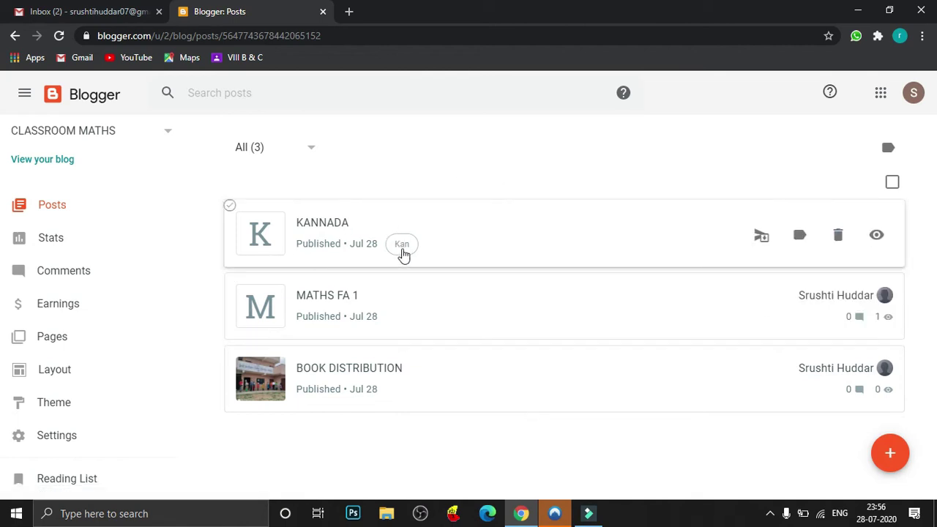
Step: Create another post titled kannada with the body text "wel 2"
left_click(893, 454)
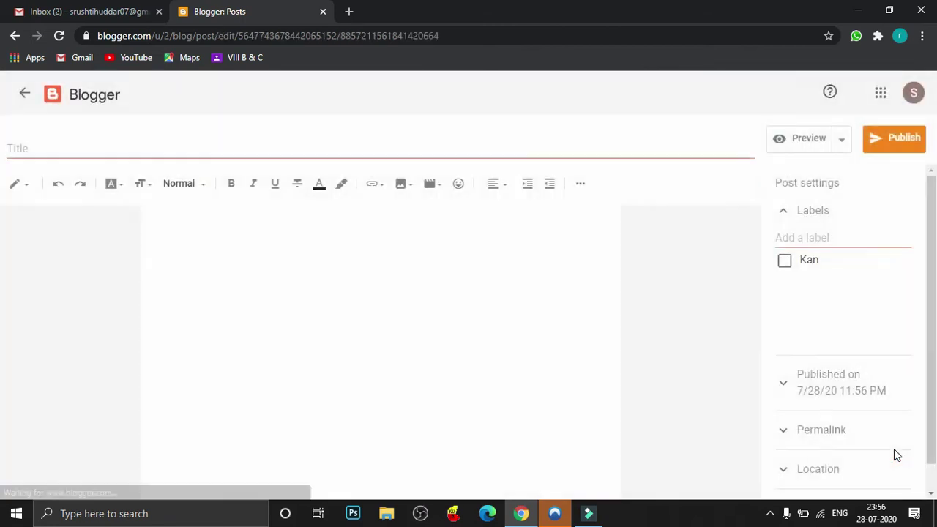
left_click(204, 143)
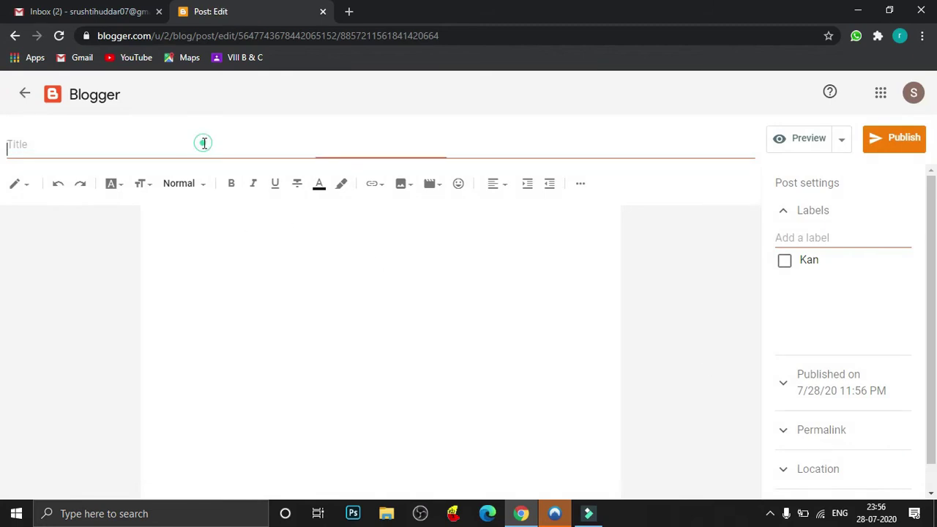
type("k")
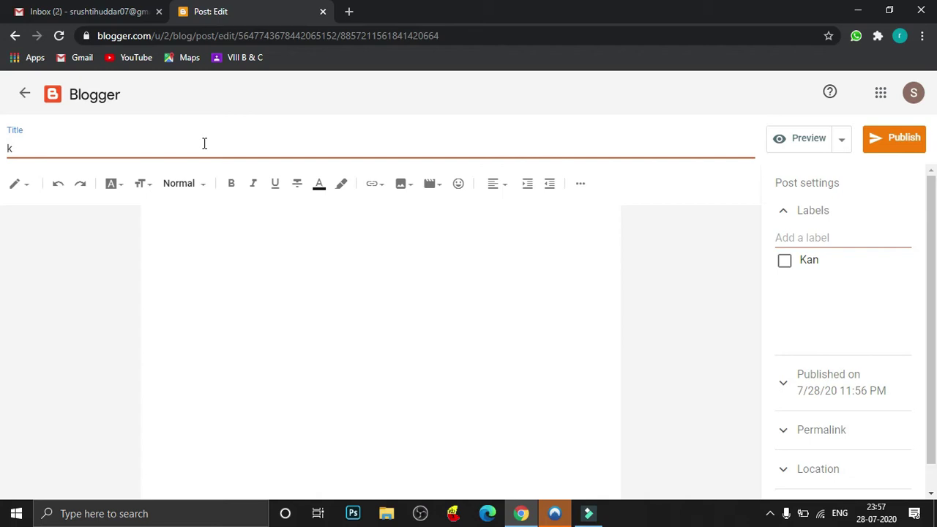
type("annada")
left_click(258, 233)
type("w")
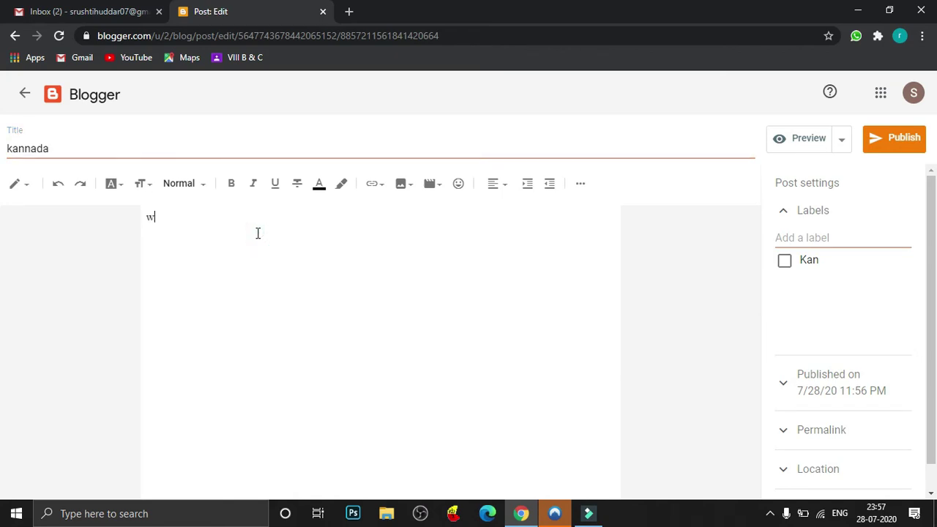
type("el 2")
Step: Assign the existing label Kan to the second kannada post and publish it
left_click(785, 261)
left_click(893, 141)
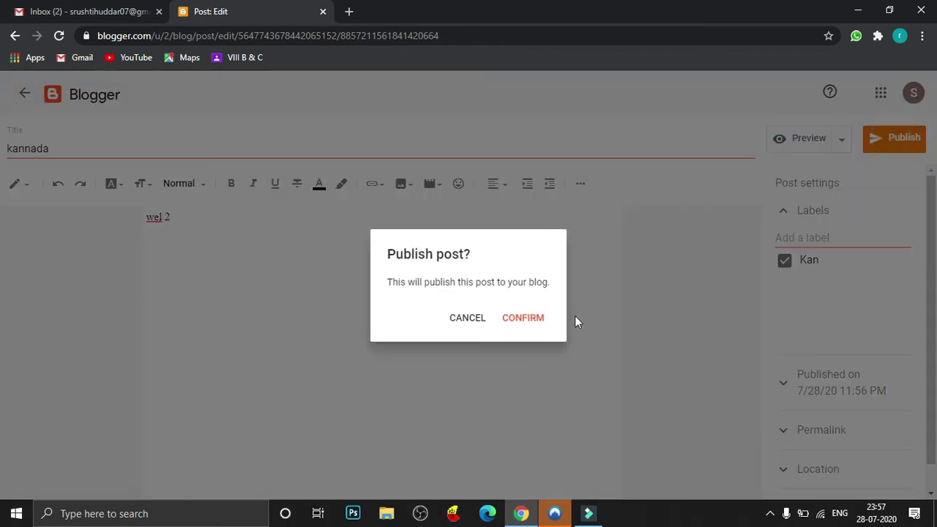
left_click(523, 318)
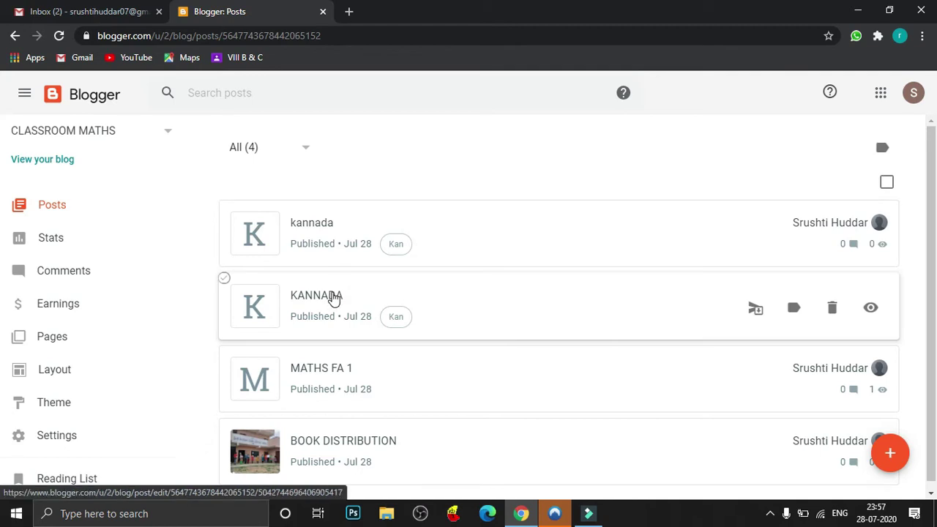
Step: Create a new post titled 123 with the body text 1234567
left_click(892, 458)
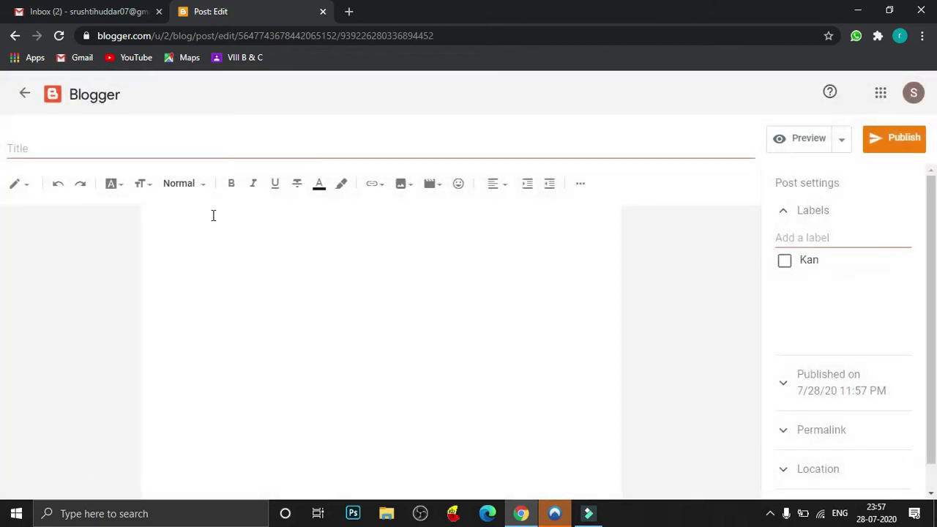
left_click(167, 151)
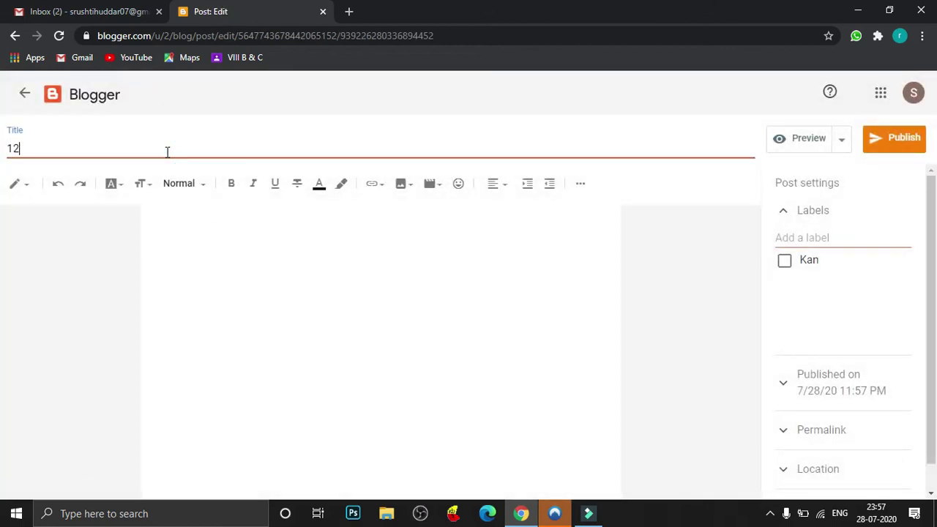
left_click(192, 213)
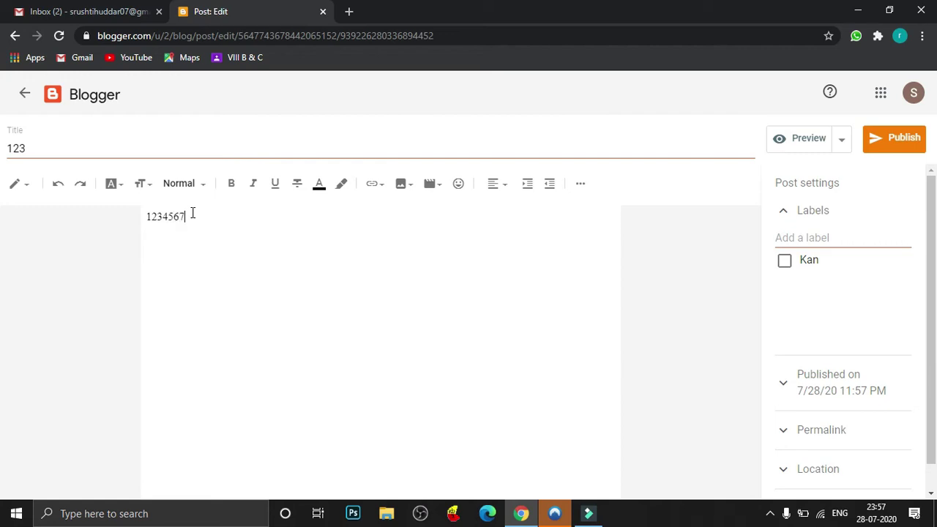
Step: Create the new label Maths for the 123 post, assign it and publish the post
left_click(819, 238)
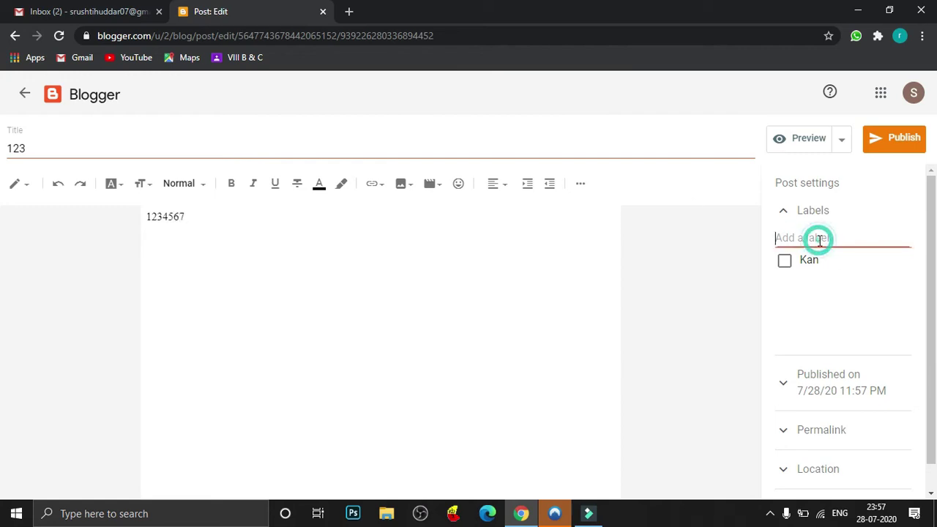
type("Maths")
left_click(785, 261)
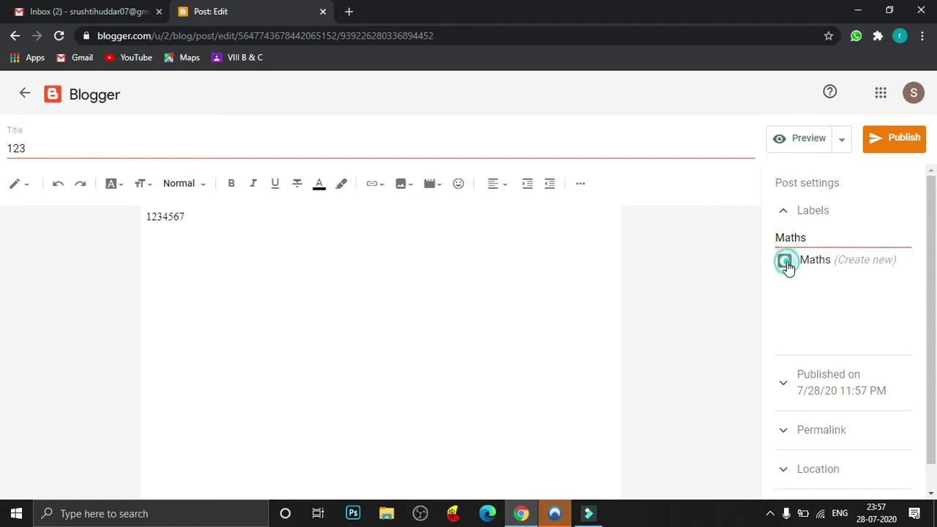
left_click(897, 141)
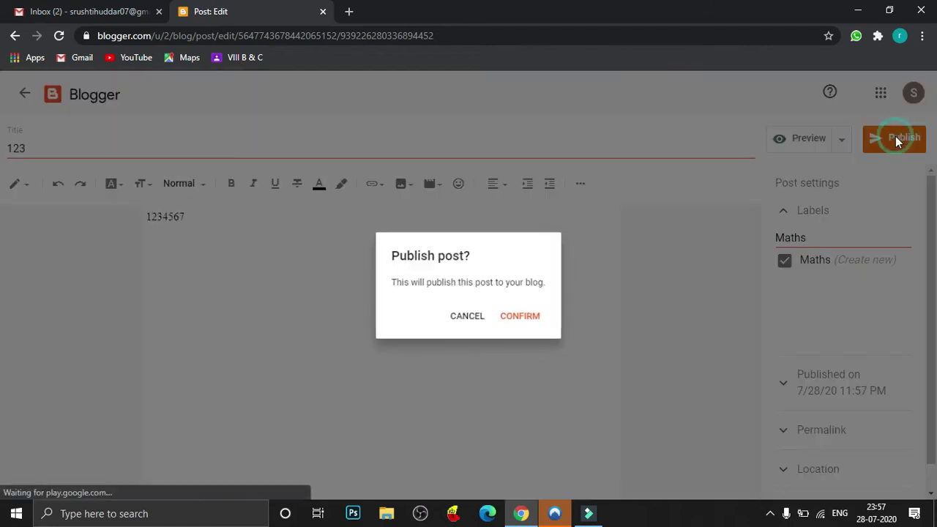
left_click(540, 320)
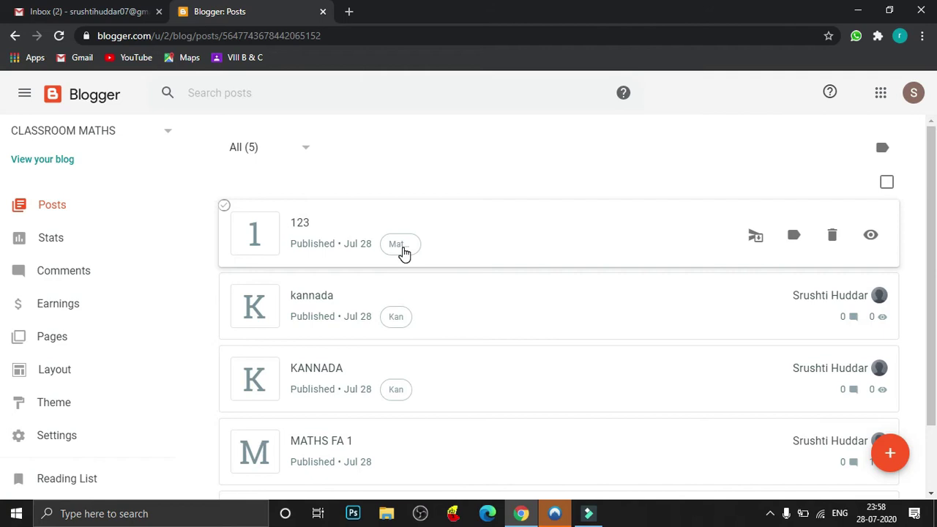
Step: Create a new post titled 9876 with the body text "wel 12"
left_click(891, 454)
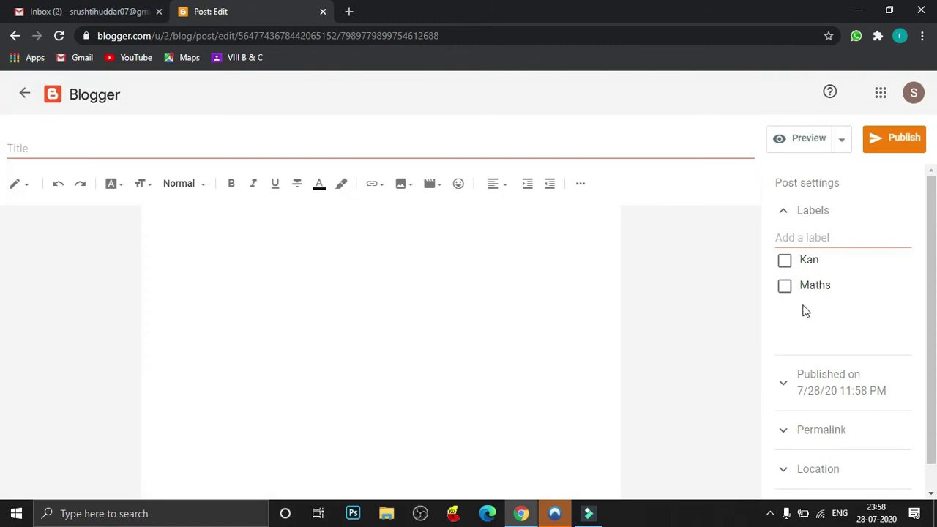
left_click(28, 145)
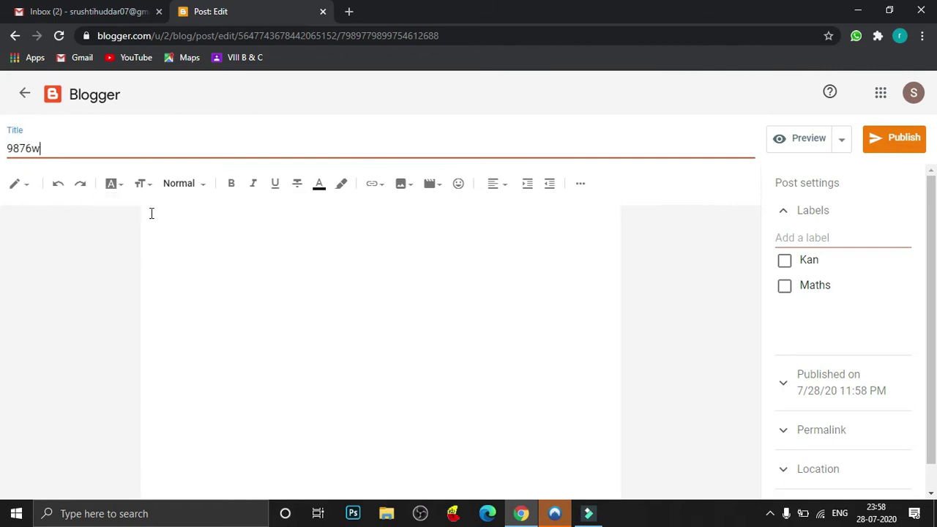
type("9876wel")
key("BackSpace")
key("BackSpace")
key("BackSpace")
key("BackSpace")
left_click(171, 224)
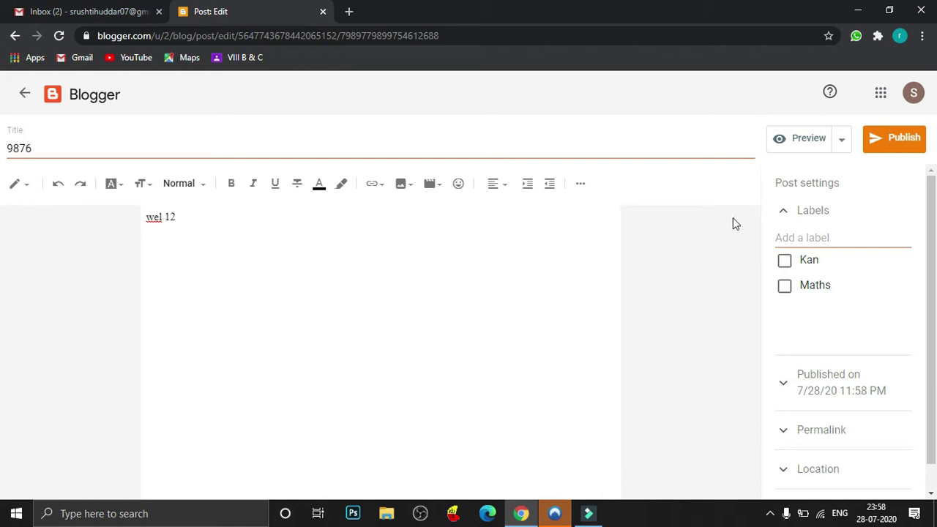
Step: Assign the existing label Maths to the 9876 post and publish it
left_click(785, 287)
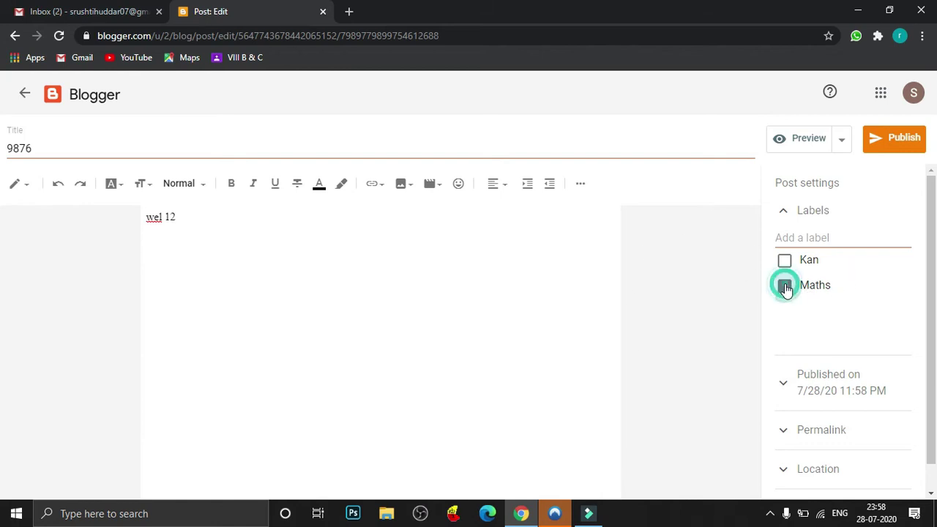
left_click(914, 141)
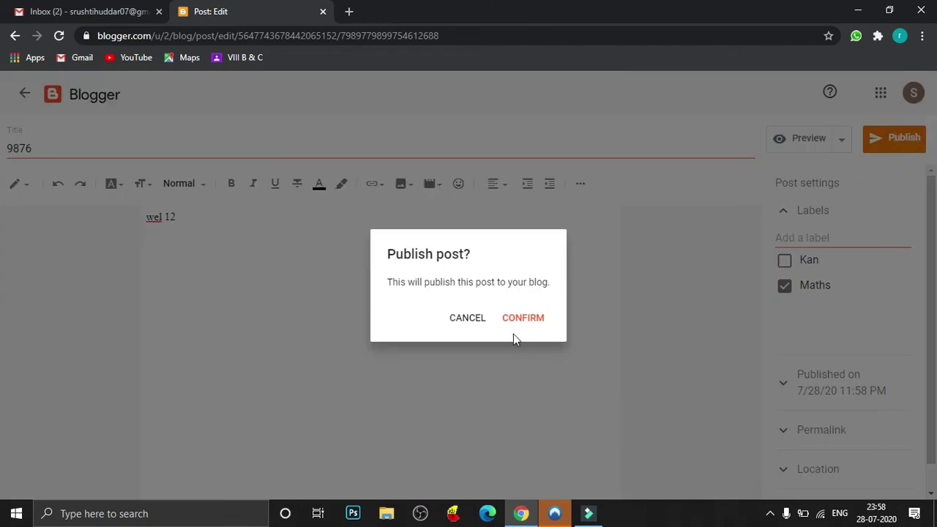
left_click(530, 320)
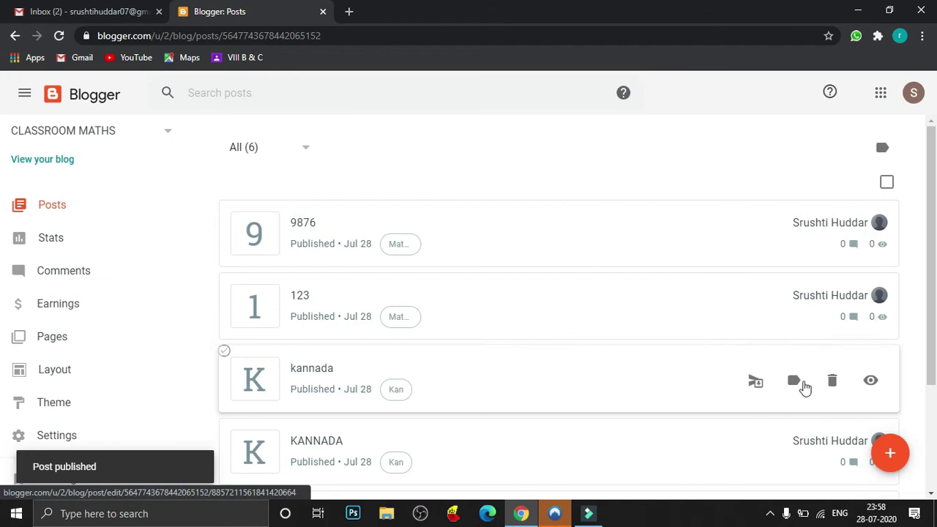
Step: Create a new post titled FA 2 QP with the body text FGHH
left_click(892, 456)
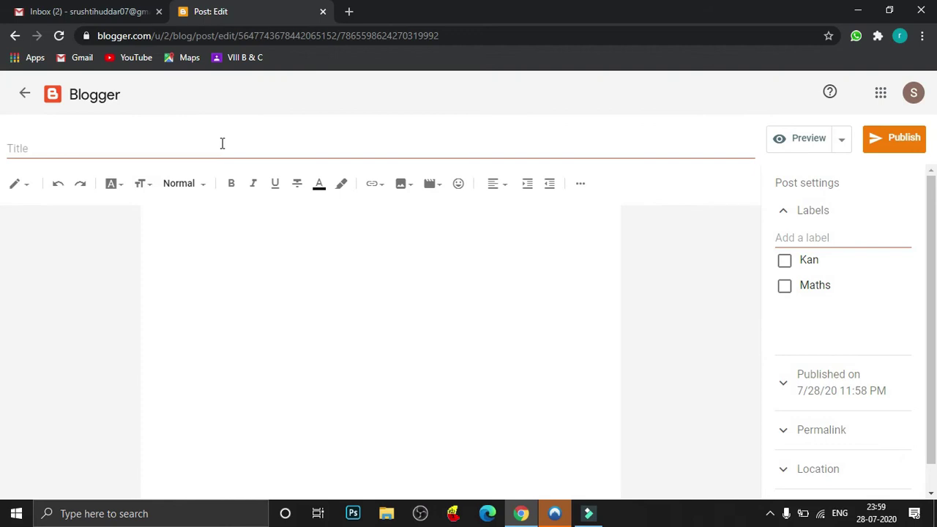
left_click(170, 149)
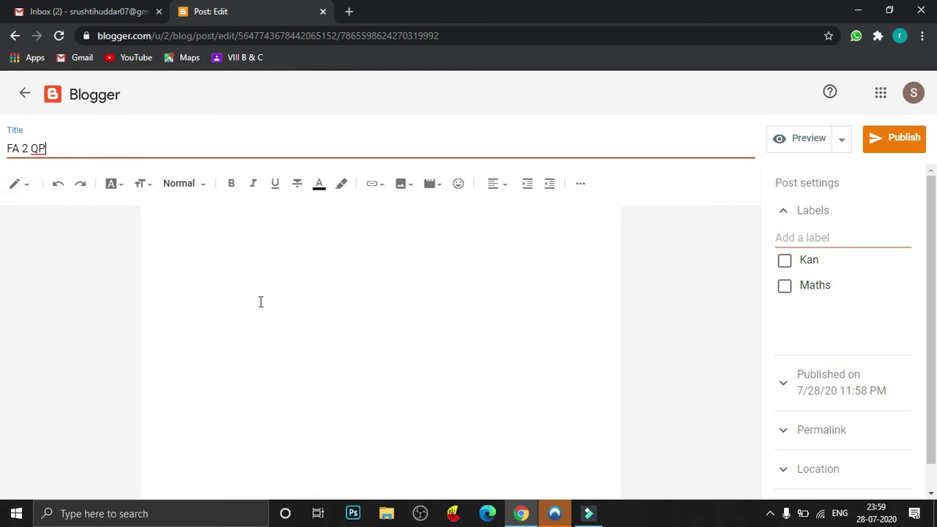
left_click(190, 252)
type("FGHH")
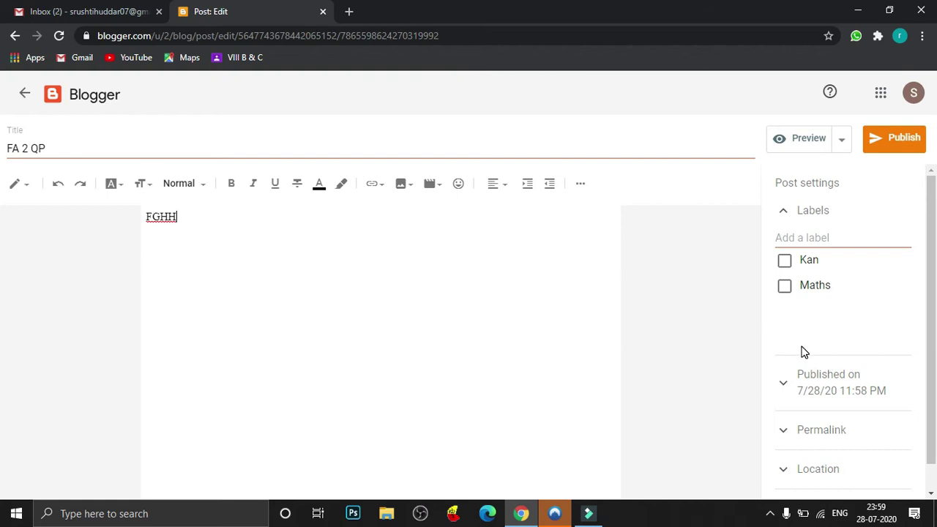
Step: Assign the existing label Maths to the FA 2 QP post and publish it
left_click(784, 290)
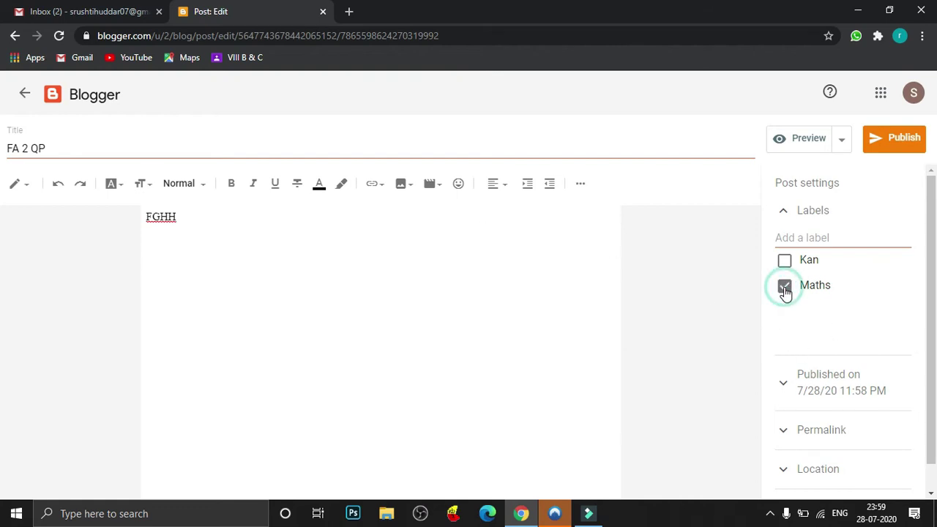
left_click(903, 141)
left_click(536, 320)
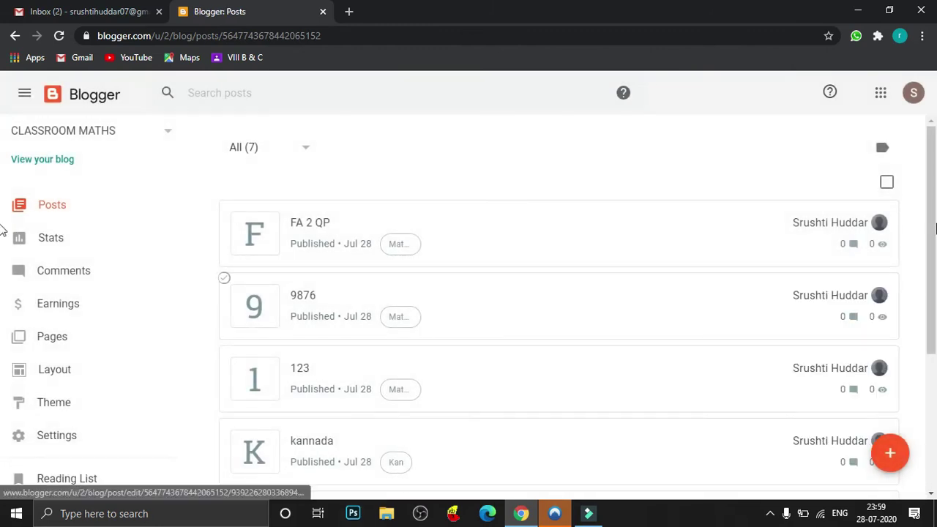
Step: Open the live CLASSROOM MATHS blog and look through its published posts and their labels
mouse_move(932, 231)
left_mouse_down()
mouse_move(933, 298)
mouse_move(932, 250)
left_mouse_up()
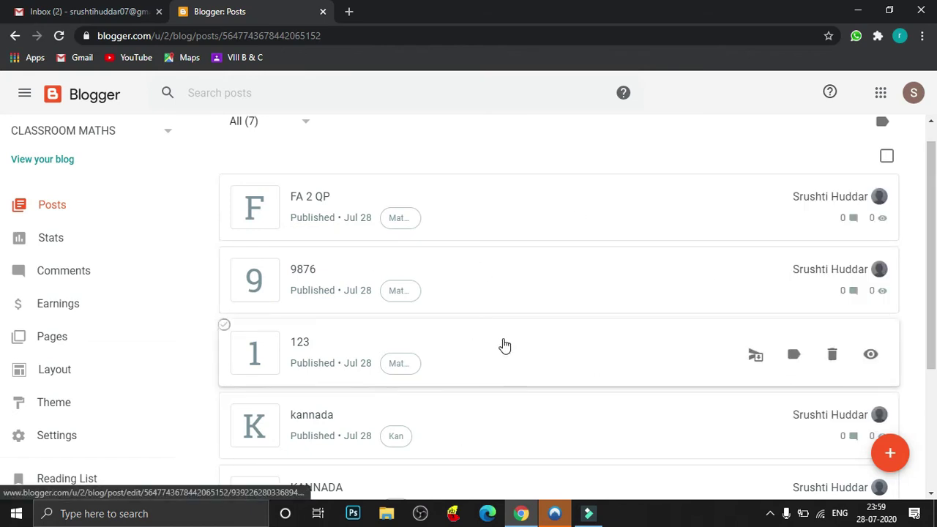
left_click(65, 162)
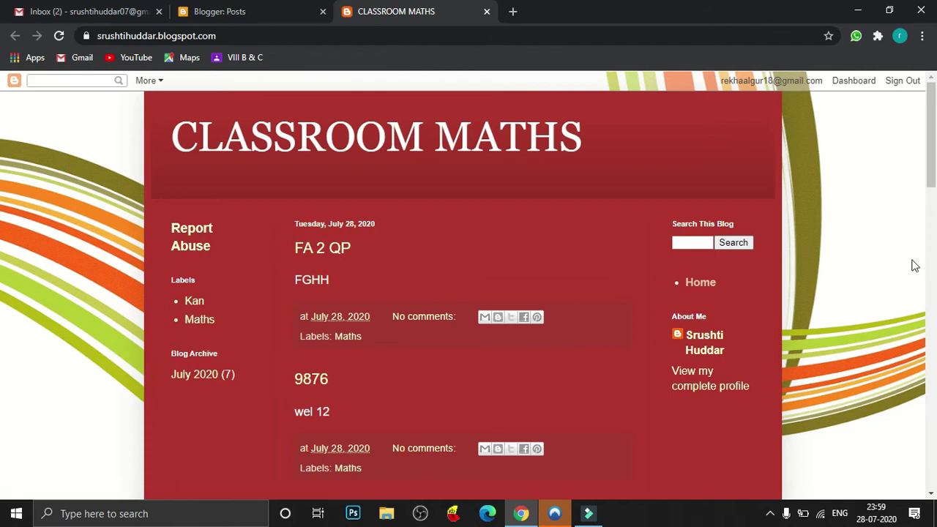
left_click_drag(934, 162, 935, 350)
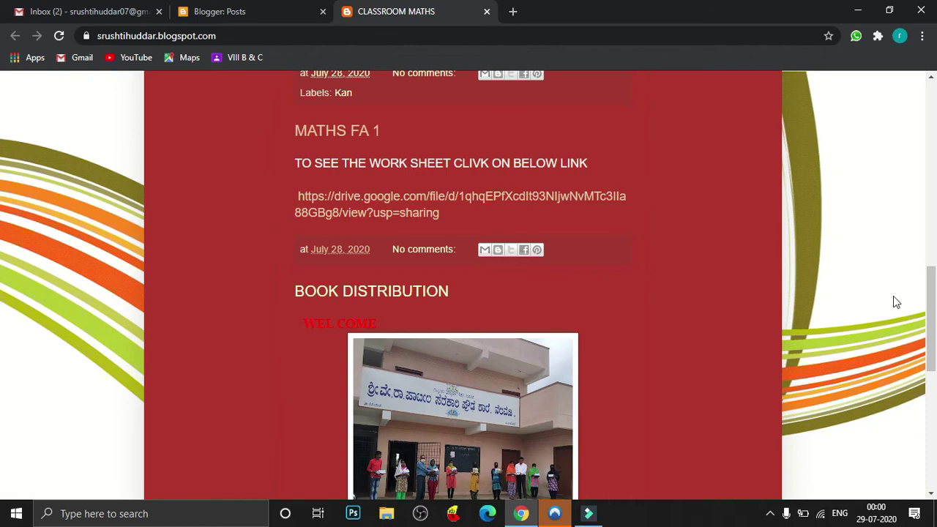
left_click_drag(933, 311, 924, 125)
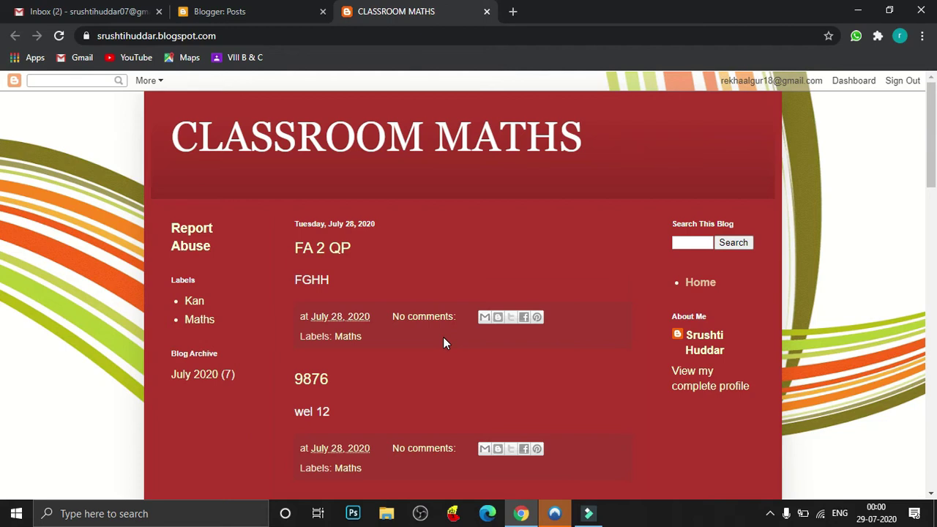
Step: Open the blog's layout in Blogger and add a Pages gadget to the Cross-column section
left_click(276, 14)
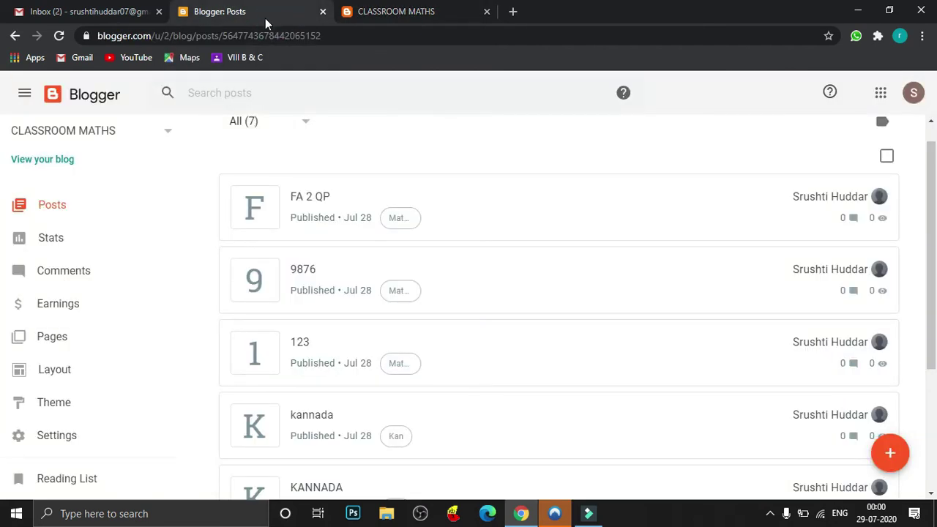
left_click(95, 383)
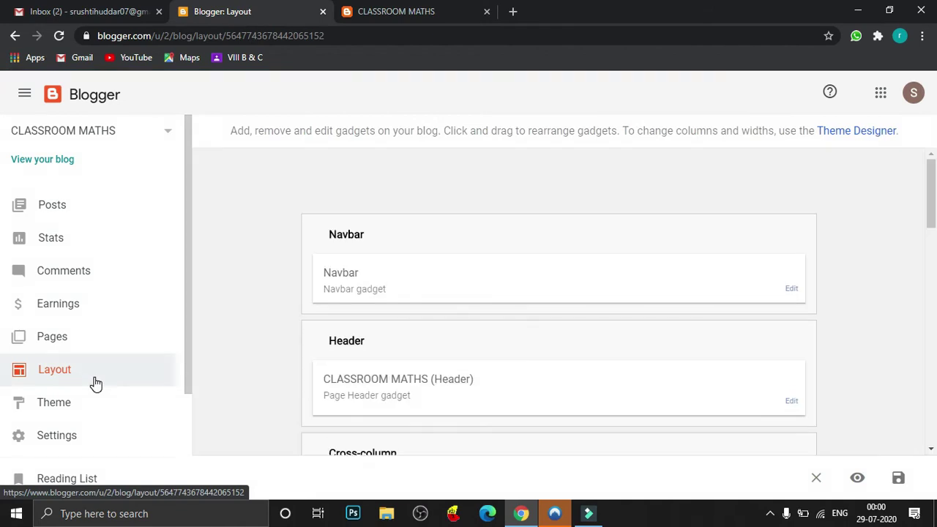
left_click_drag(933, 176, 934, 230)
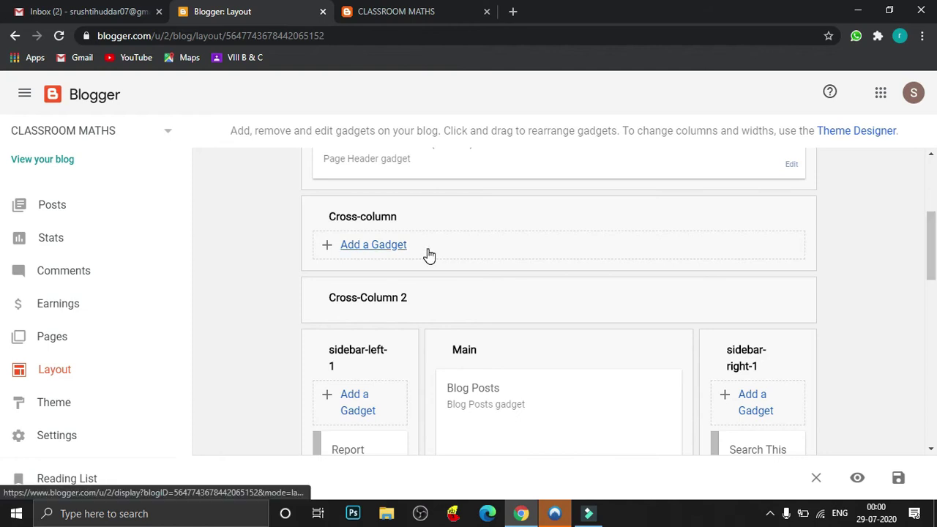
left_click(391, 250)
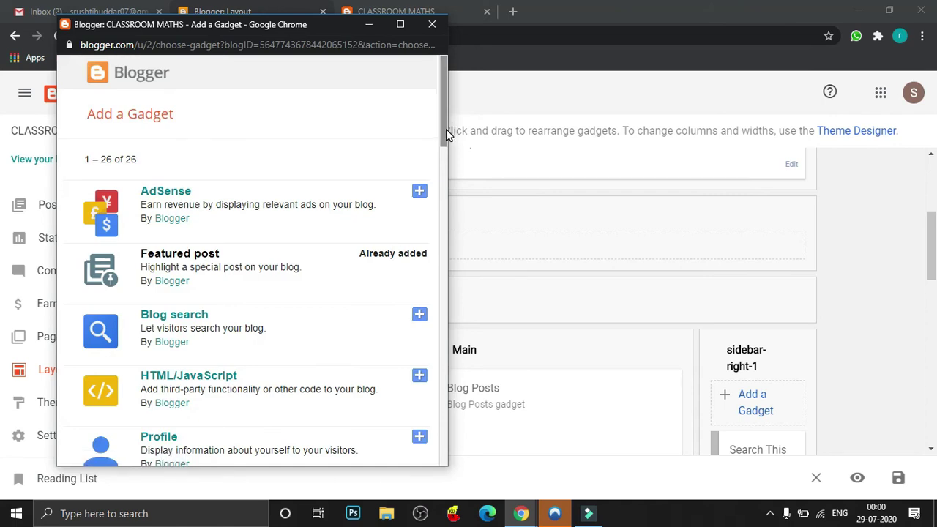
left_click(432, 25)
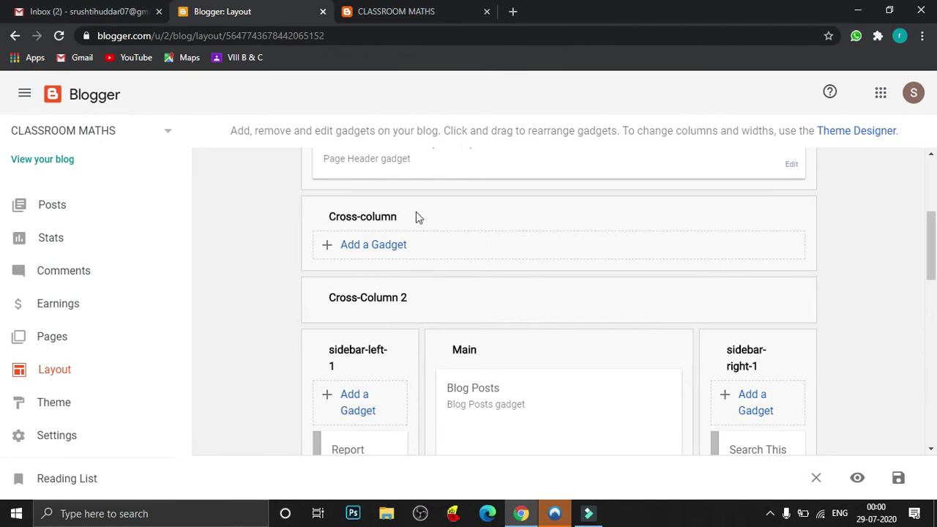
left_click(350, 246)
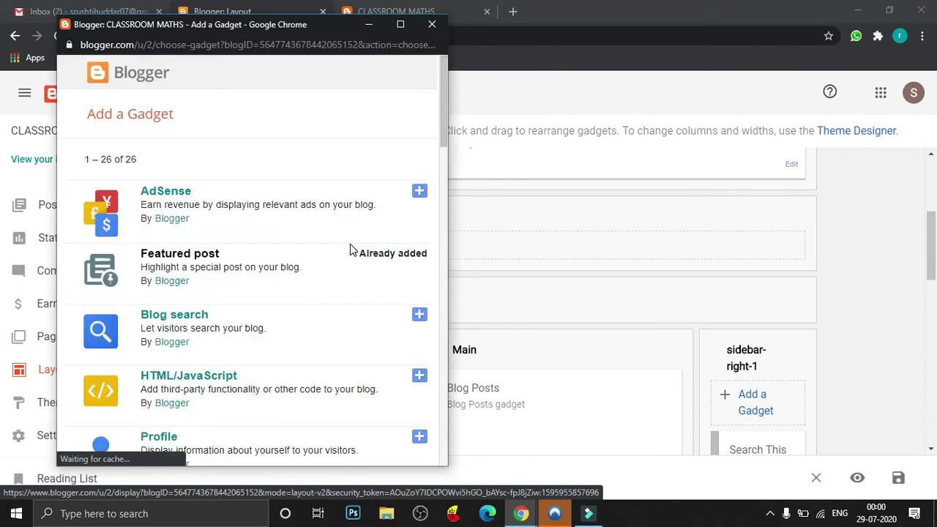
left_click_drag(443, 142, 449, 238)
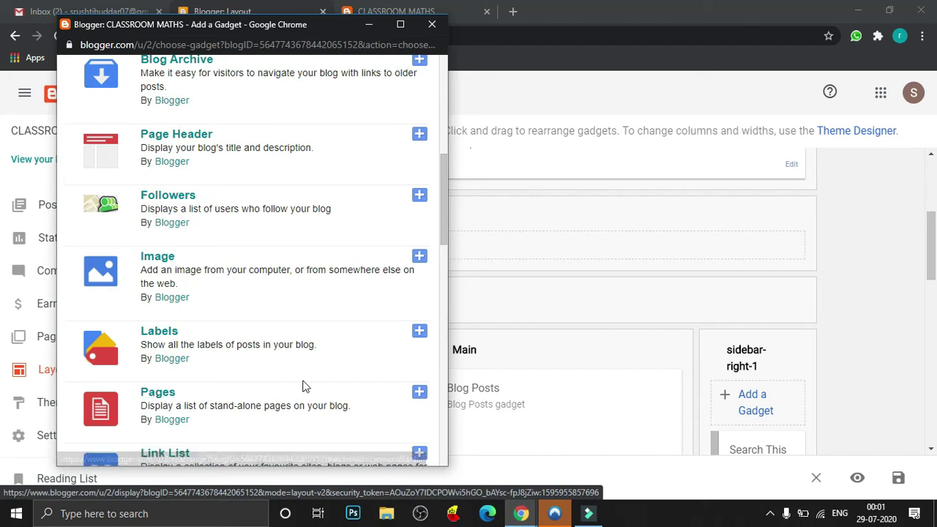
left_click(419, 395)
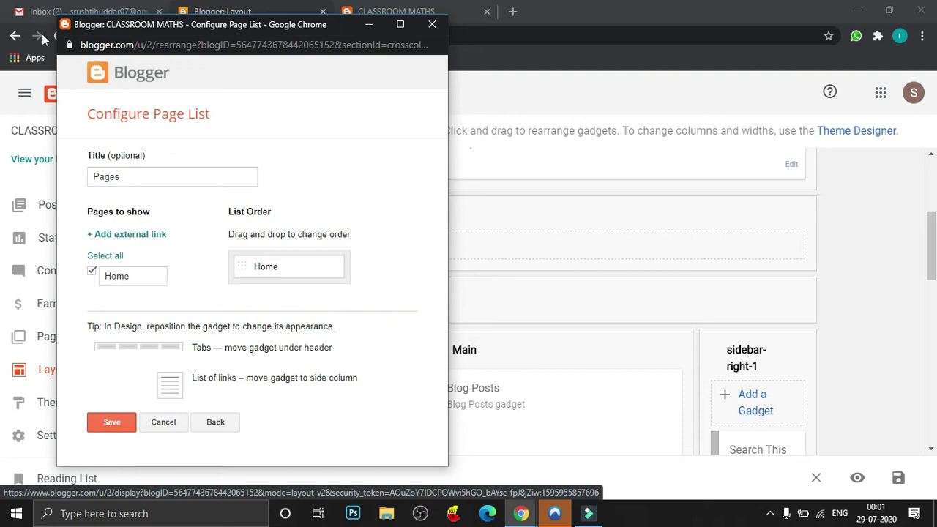
Step: Start a new external link in the page list with the page title KANNADA and select its placeholder web address
left_click(156, 238)
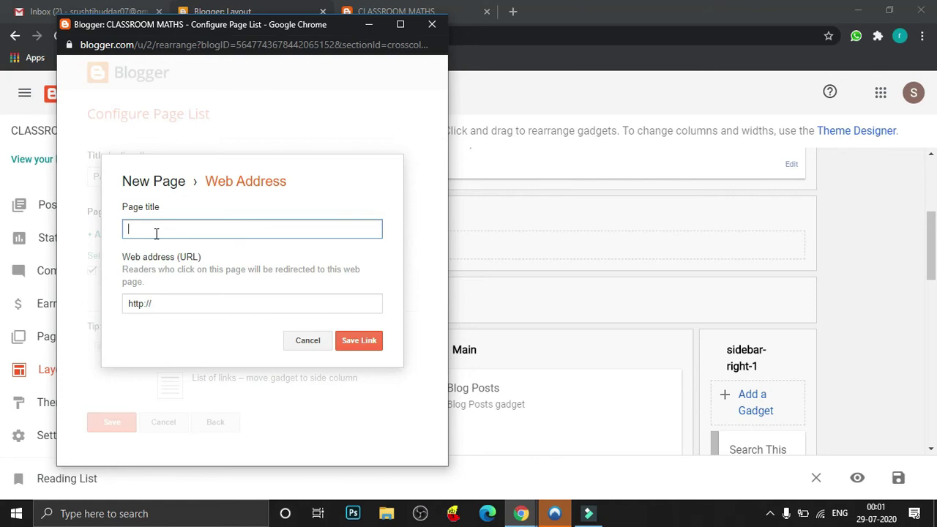
type("KANNADA")
left_click(174, 306)
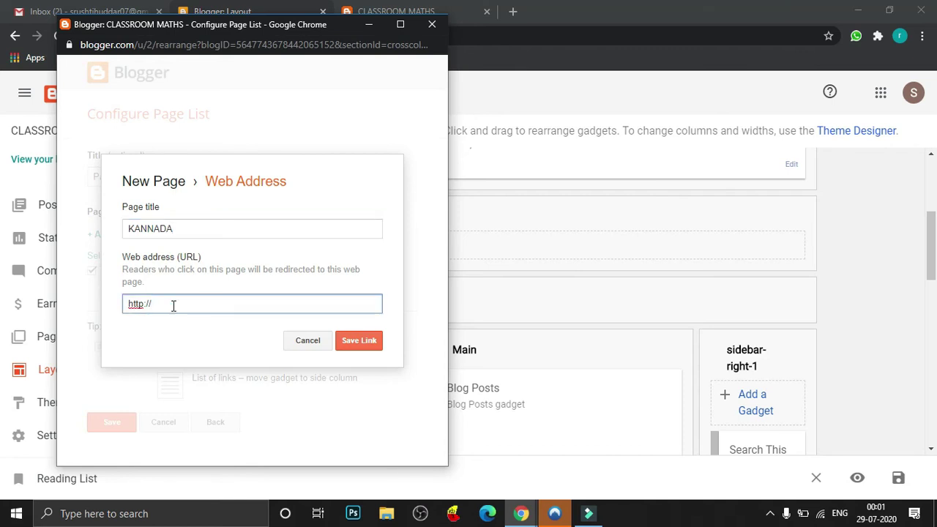
triple_click(174, 305)
Step: On the live blog, show the posts labelled Kan and copy the address of that label page
left_click(368, 28)
left_click(388, 11)
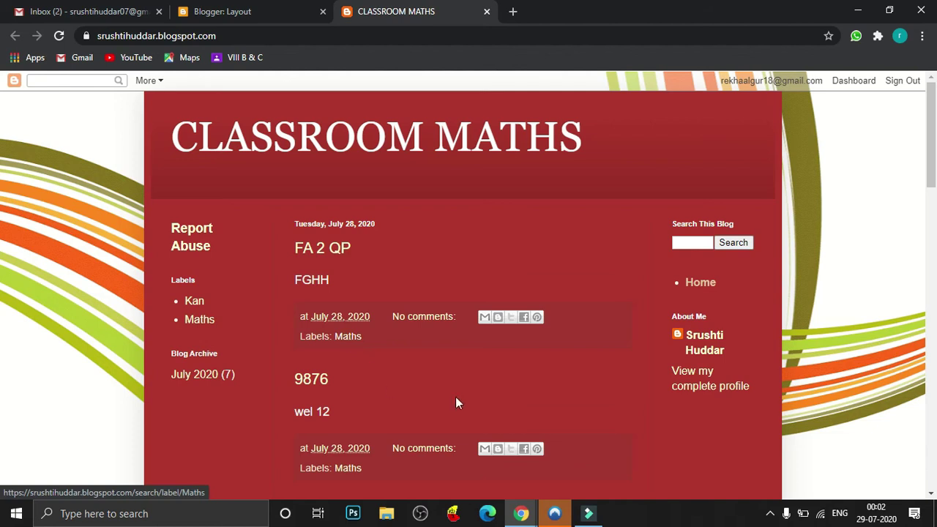
left_click_drag(933, 181, 933, 265)
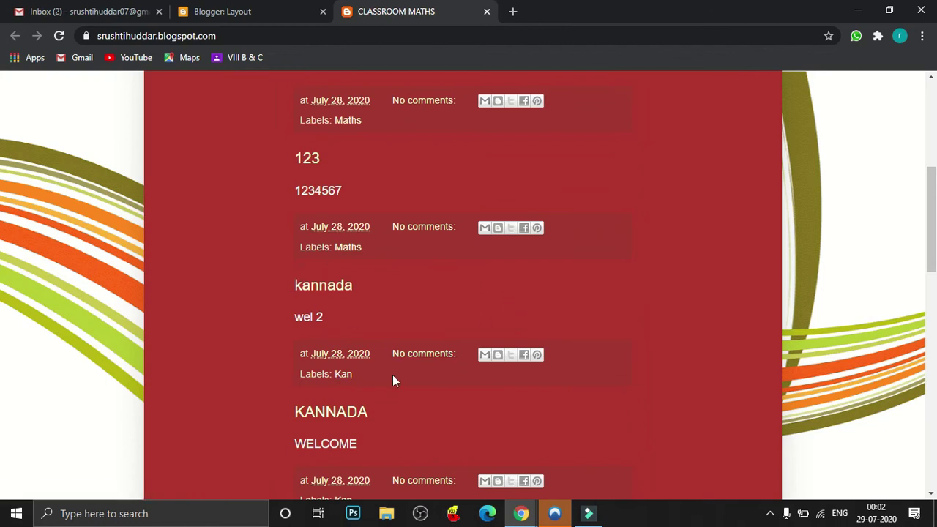
left_click(342, 377)
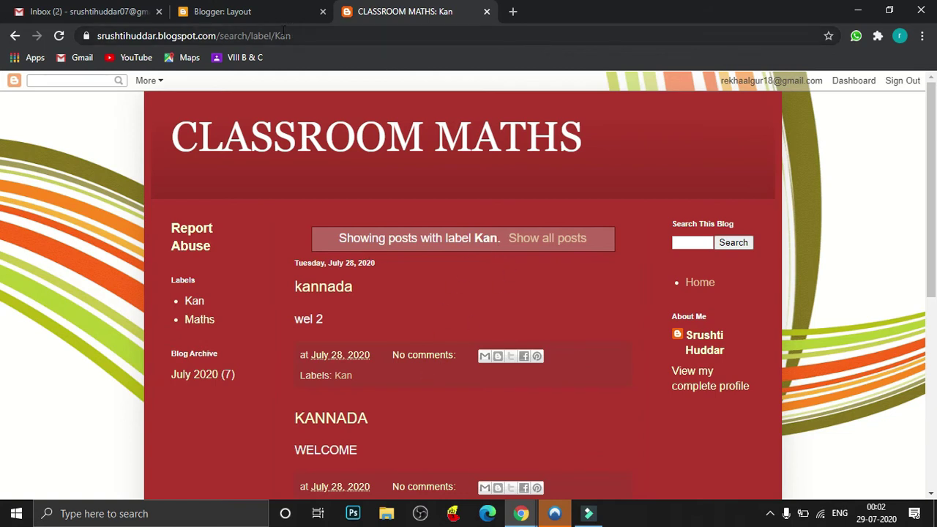
left_click_drag(299, 34, 96, 36)
key("ctrl+c")
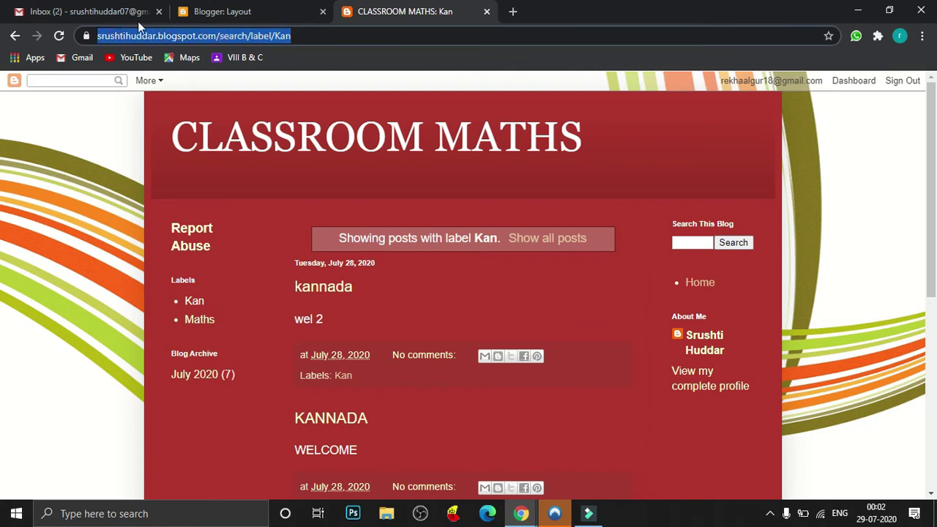
Step: Return to the page list configuration, paste the Kan label address as the KANNADA link's web address and save the link
left_click(223, 12)
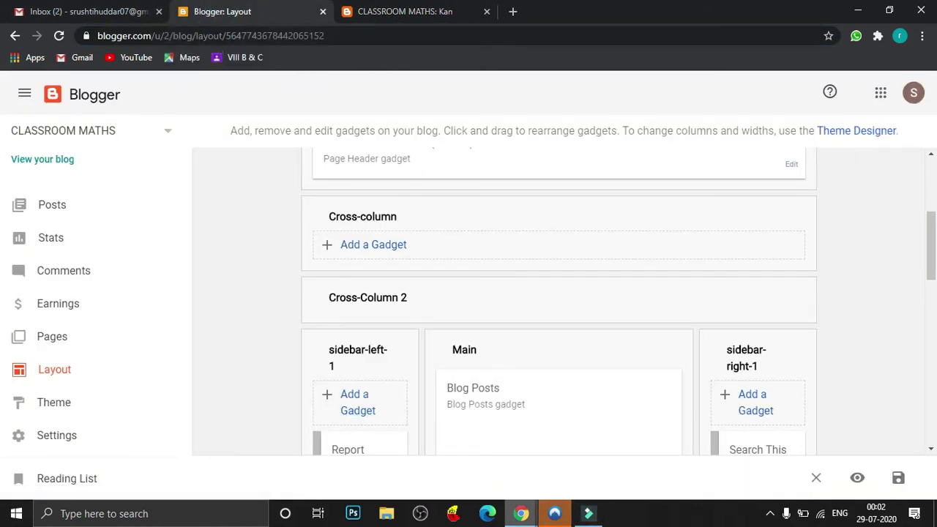
mouse_move(520, 516)
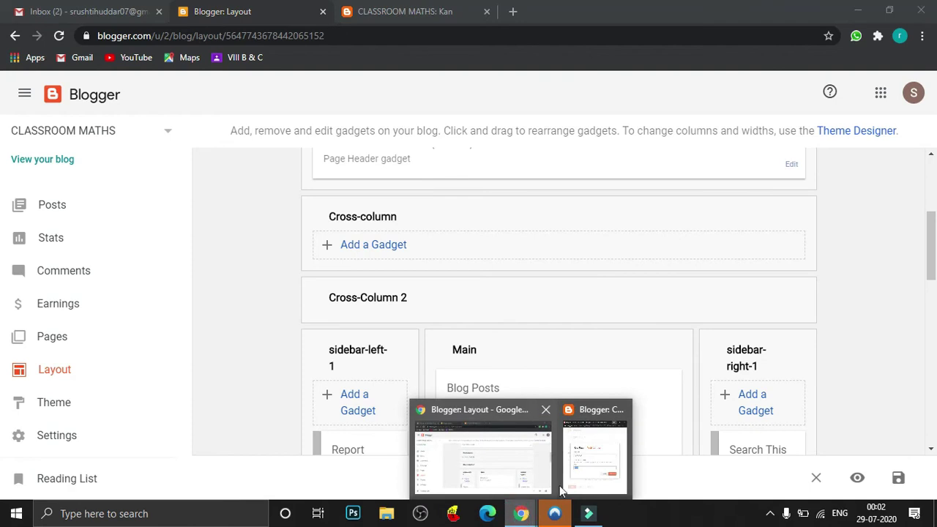
left_click(614, 441)
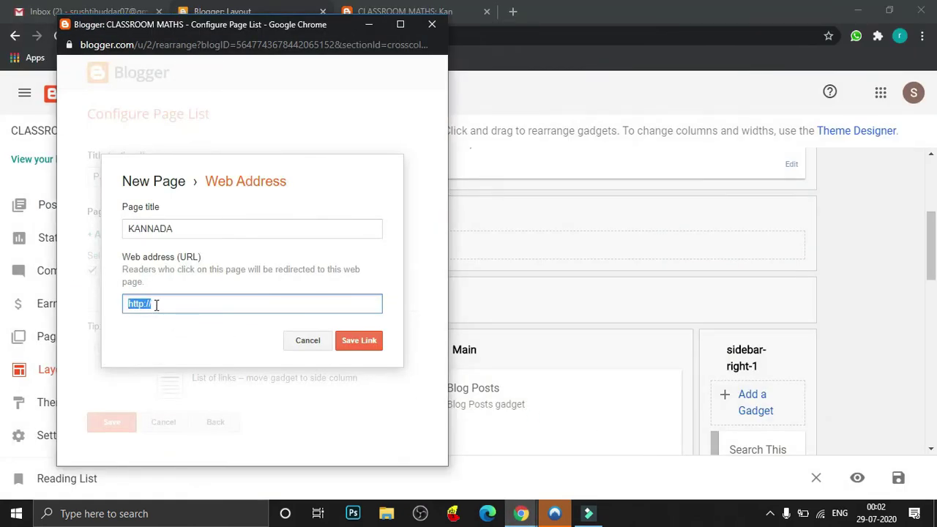
key("ctrl+v")
left_click(352, 342)
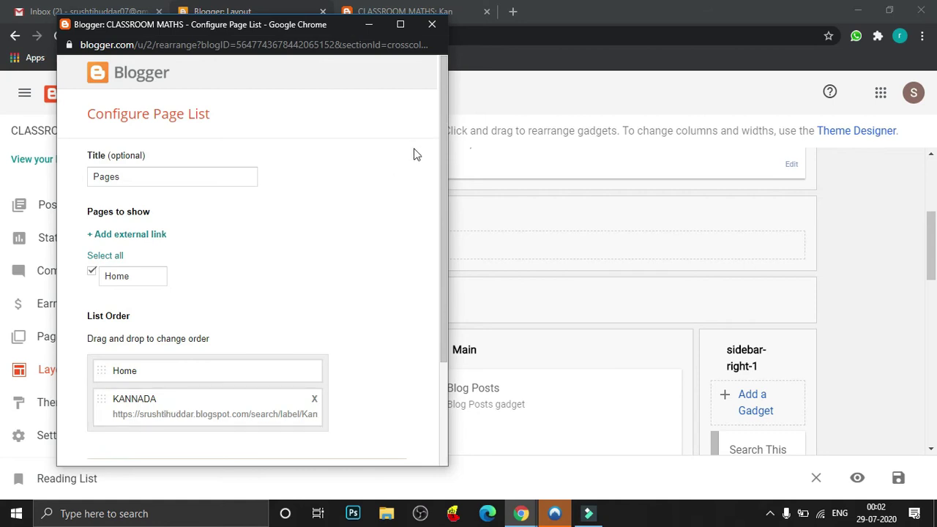
Step: Start another external link with the page title MATHS and select its placeholder web address
left_click_drag(443, 179, 441, 311)
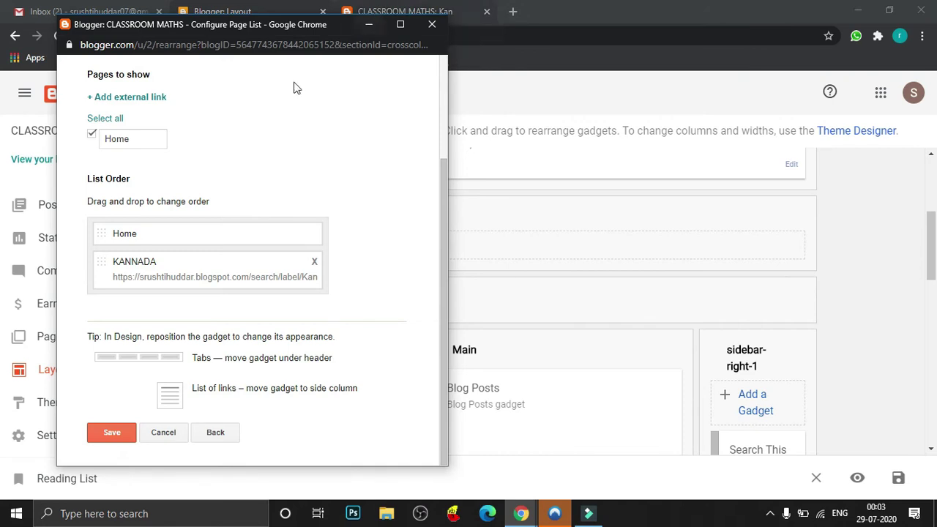
left_click(112, 97)
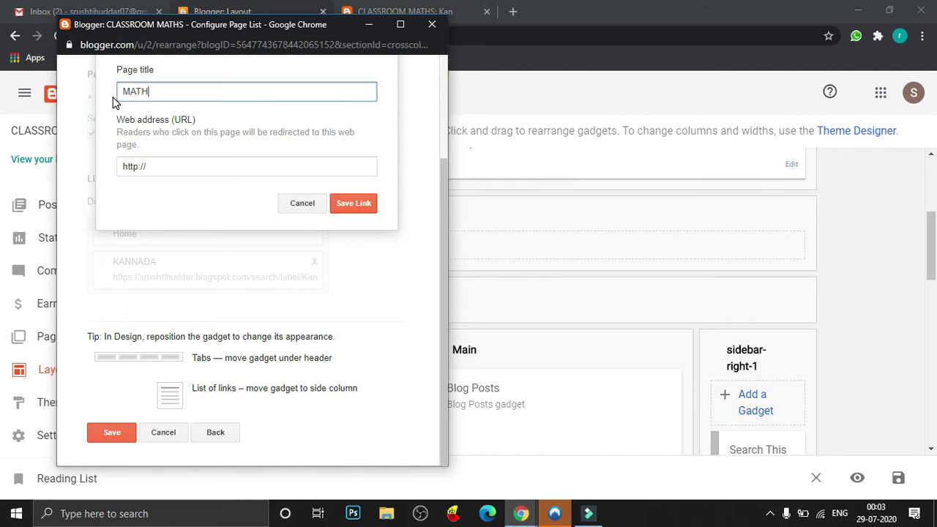
left_click(166, 161)
triple_click(161, 166)
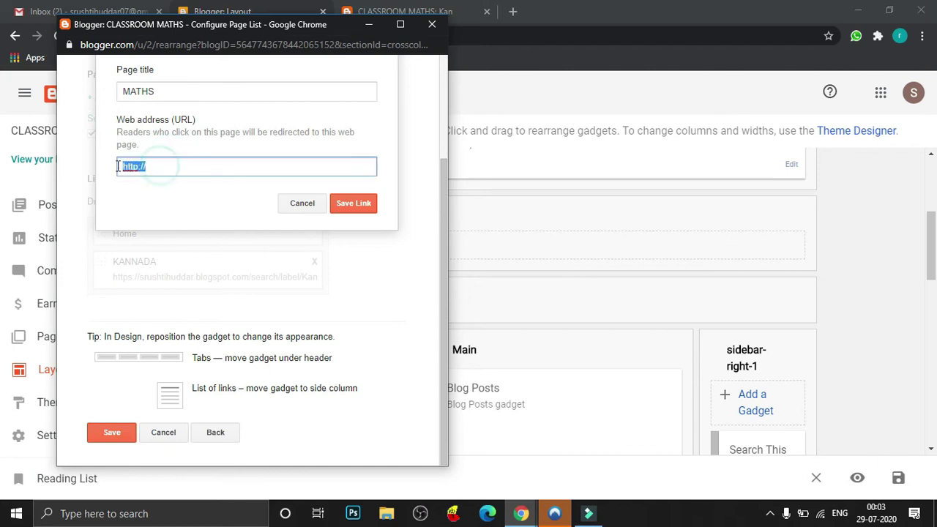
Step: On the live blog, show the posts labelled Maths and copy the address of that label page
left_click(371, 27)
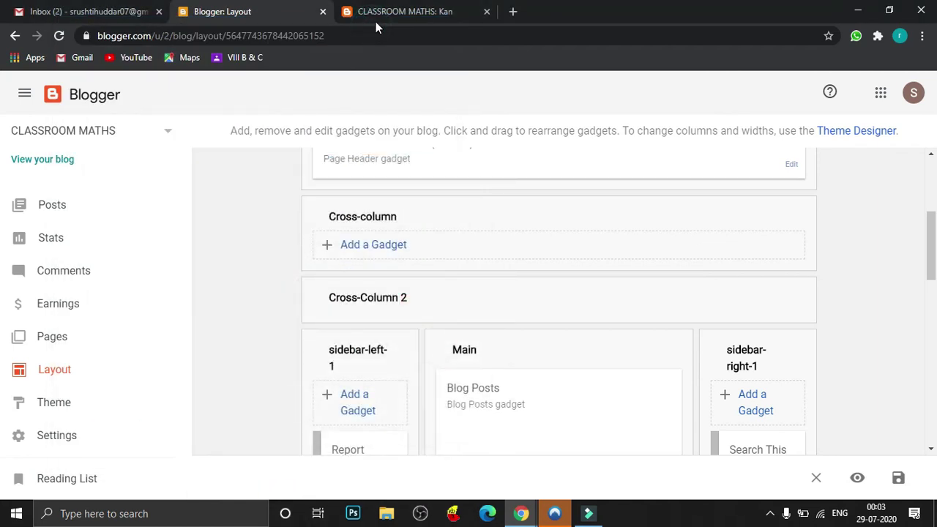
left_click(406, 12)
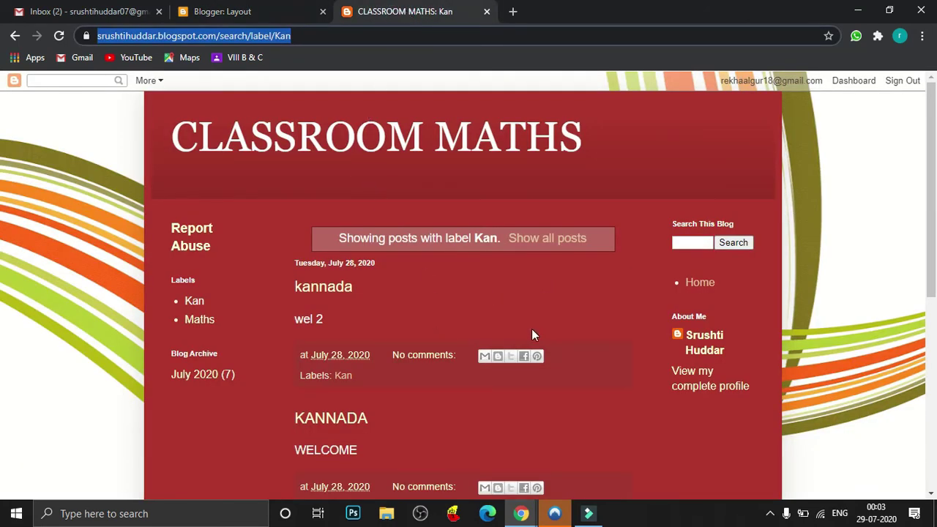
left_click(625, 302)
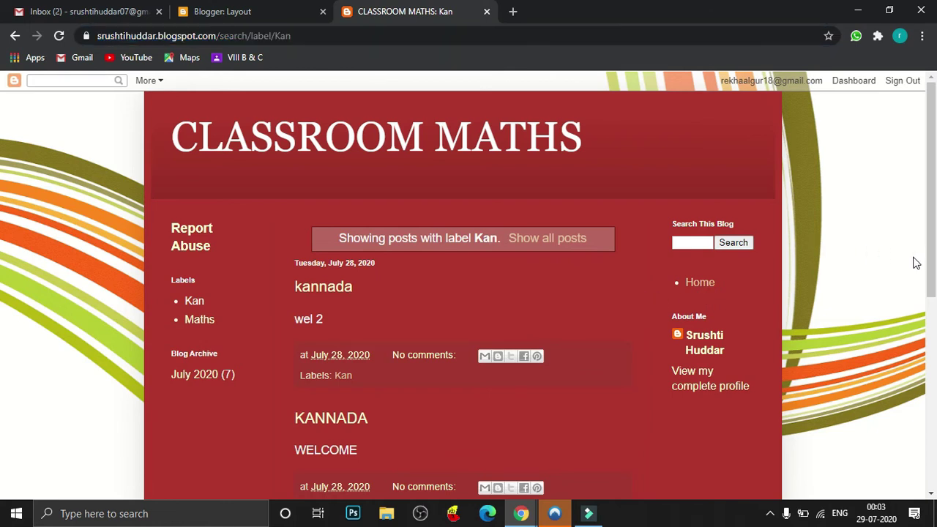
mouse_move(934, 264)
left_mouse_down()
mouse_move(934, 472)
mouse_move(924, 259)
left_mouse_up()
left_click(195, 322)
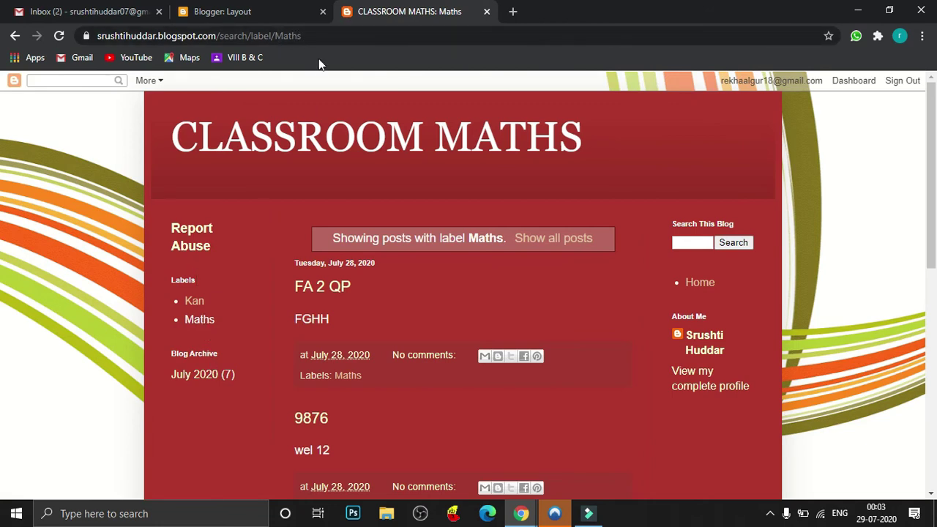
left_click_drag(311, 35, 96, 36)
key("ctrl+c")
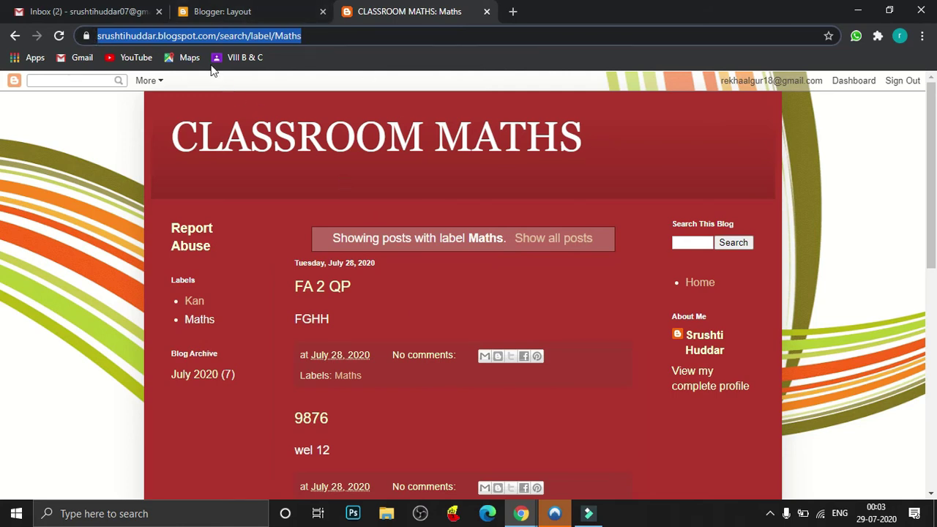
Step: Return to the page list configuration, paste the Maths label address as the MATHS link's web address and save the link
left_click(220, 15)
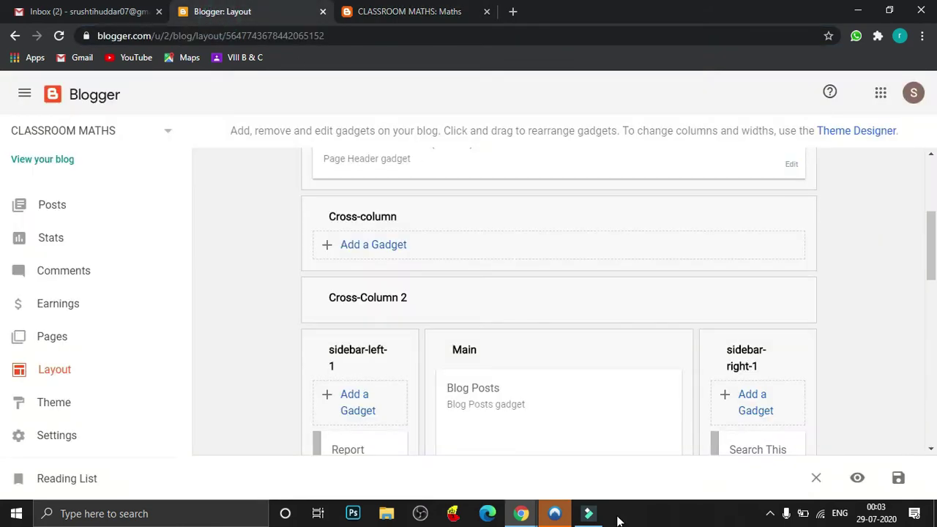
left_click(526, 514)
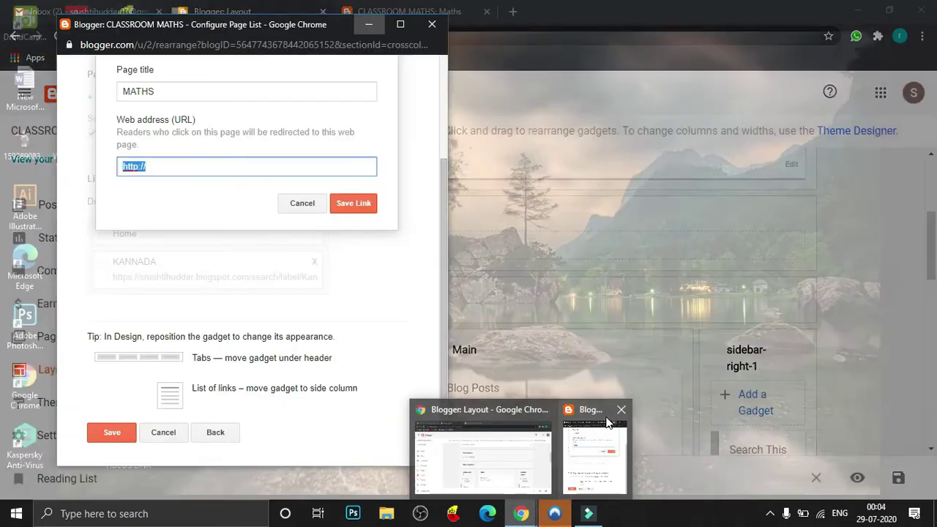
left_click(606, 421)
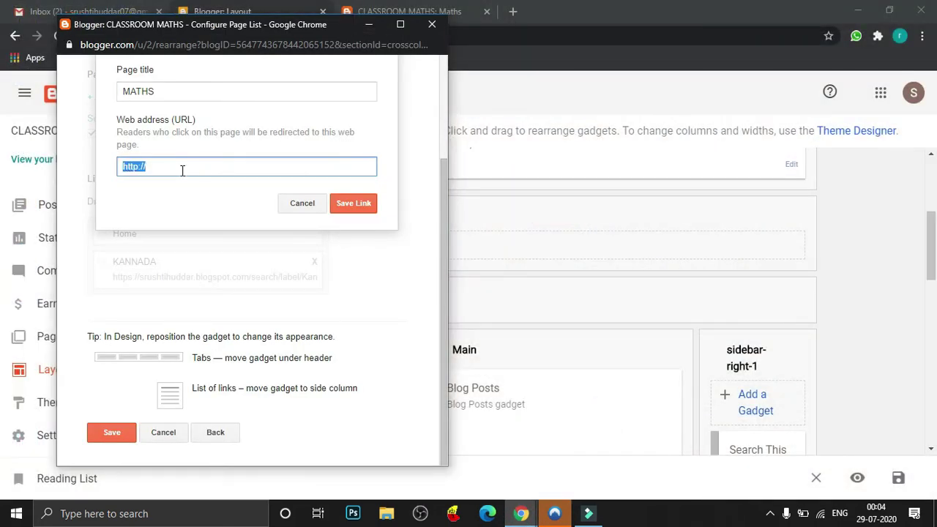
key("ctrl+v")
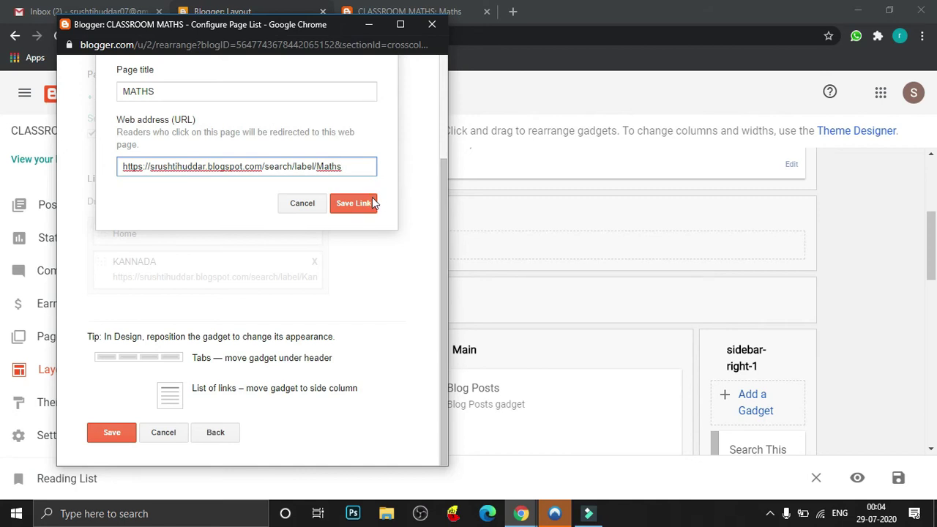
left_click(353, 204)
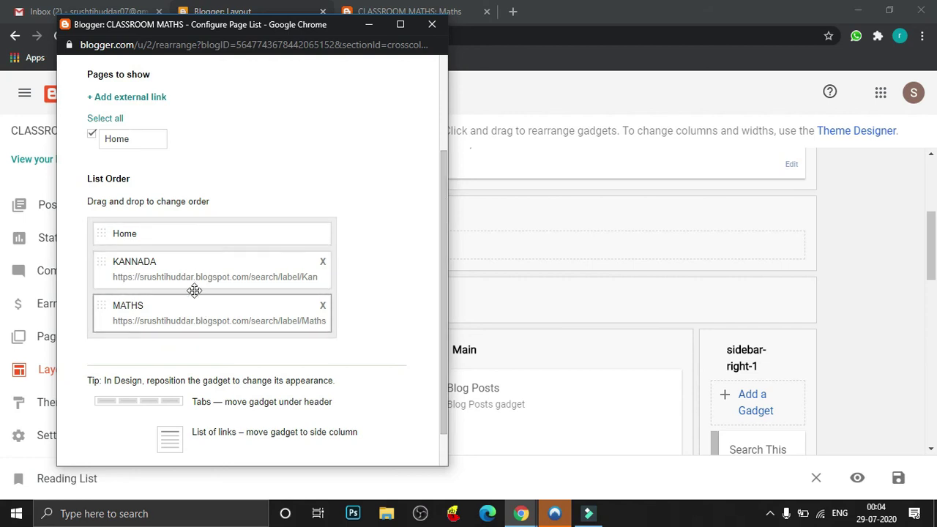
Step: Arrange the page list in the order Home, KANNADA, MATHS and save the Pages gadget
left_click_drag(203, 306, 205, 255)
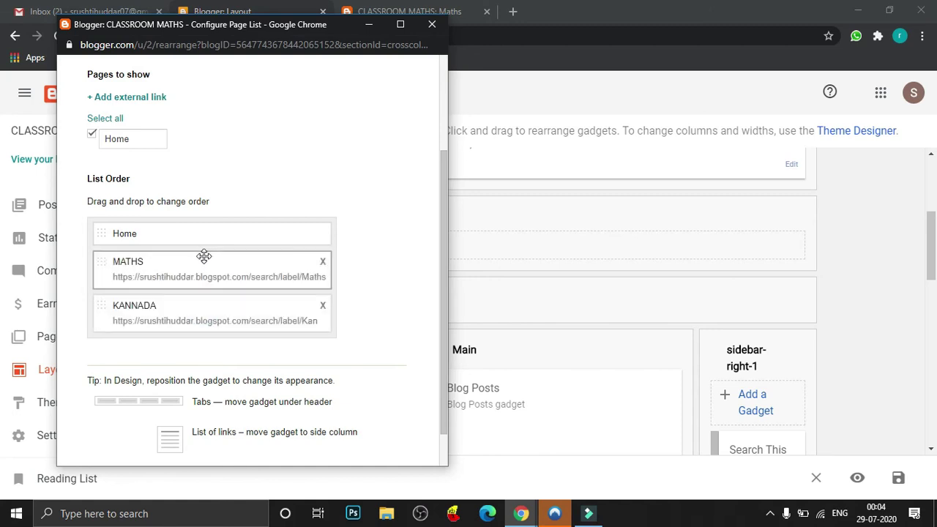
left_click_drag(197, 268, 193, 320)
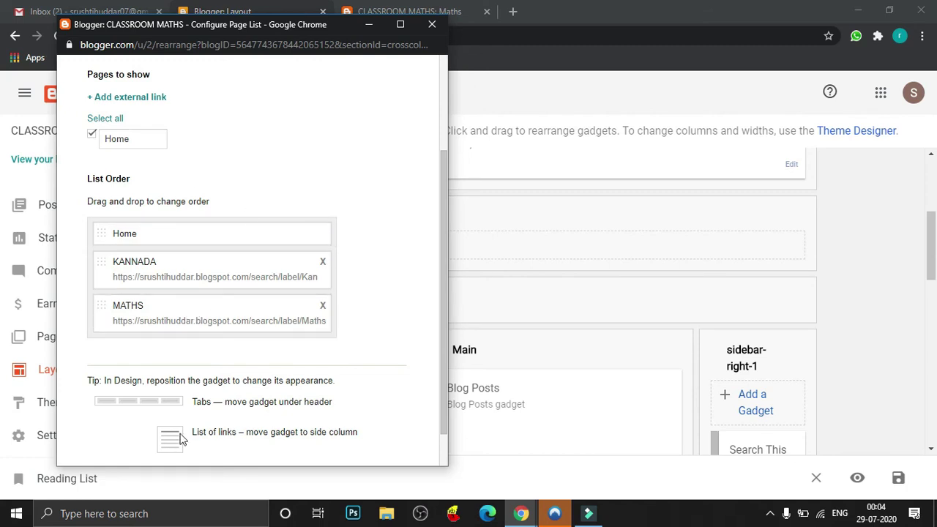
left_click_drag(442, 232, 442, 314)
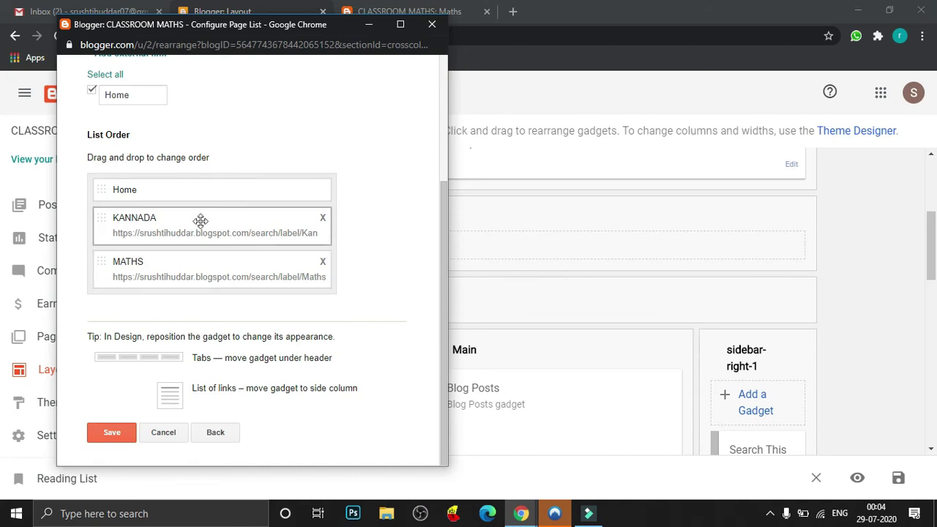
left_click(113, 436)
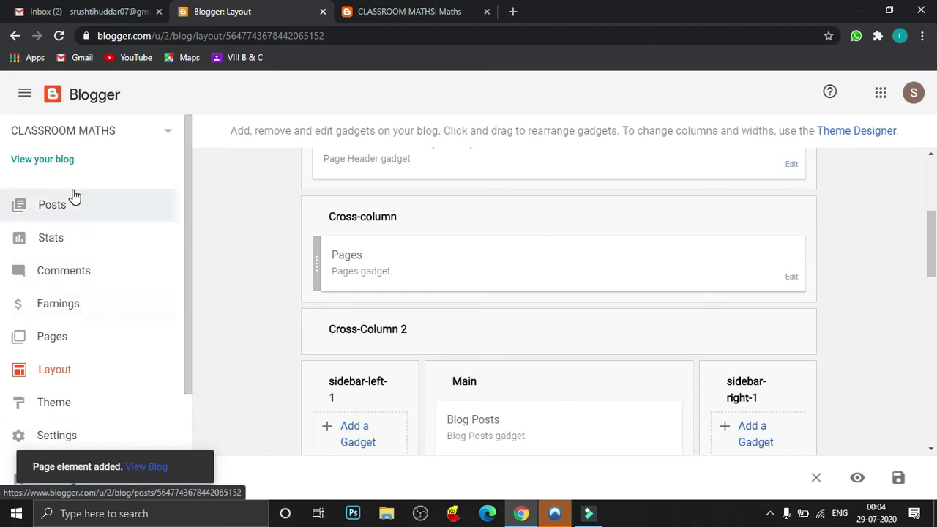
Step: Open the live blog and reload its home page to examine the page tabs
left_click(69, 162)
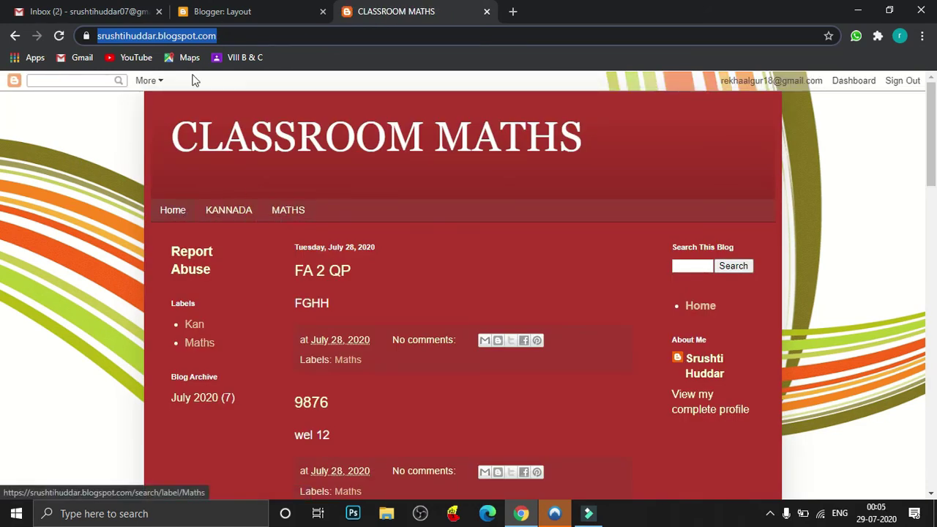
left_click(60, 37)
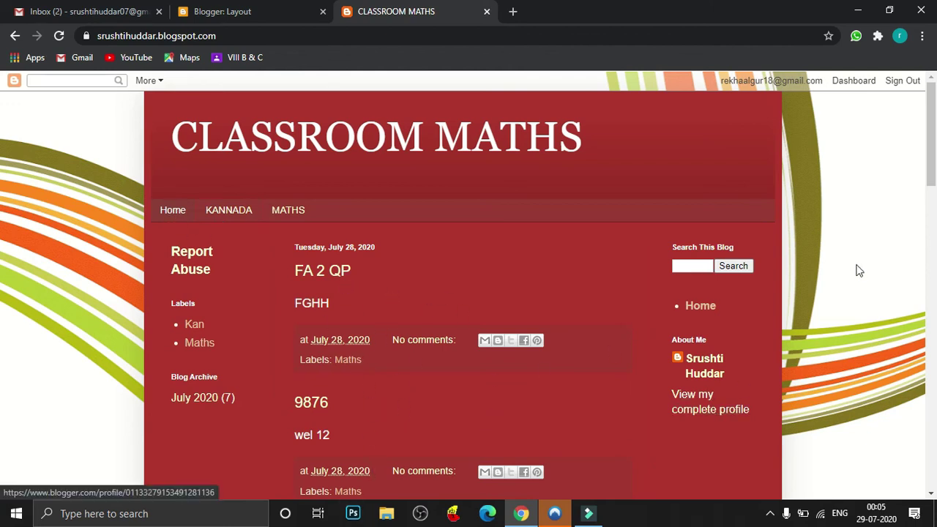
left_click_drag(933, 134, 930, 97)
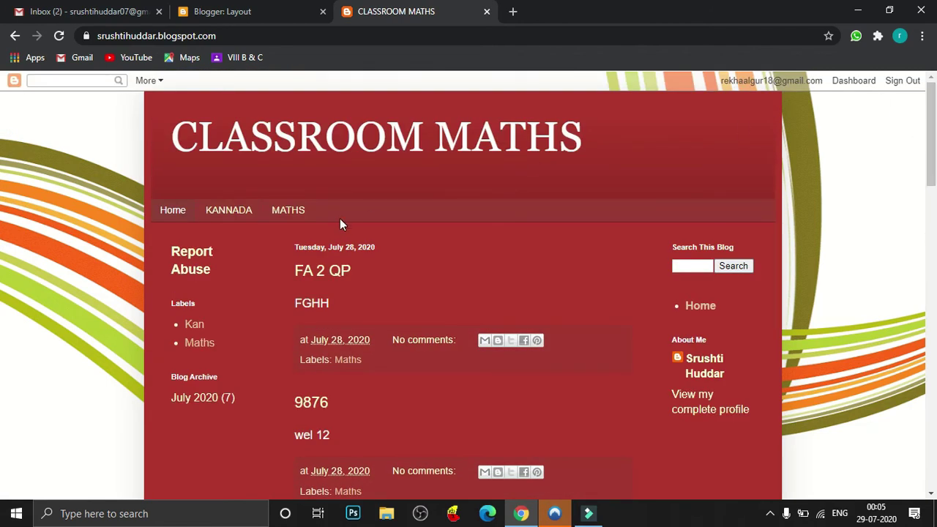
Step: Show the posts behind the blog's KANNADA tab and open the post titled kannada to view it
left_click(248, 212)
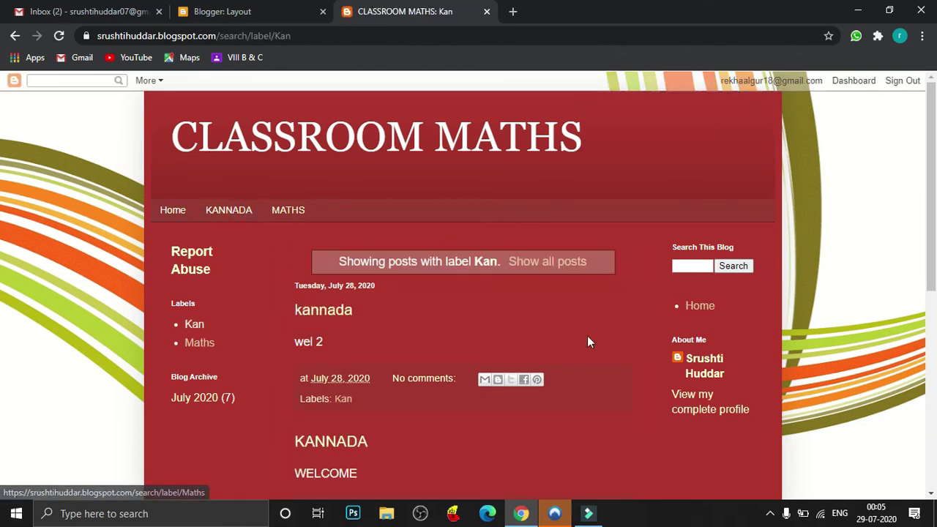
left_click_drag(927, 251, 931, 296)
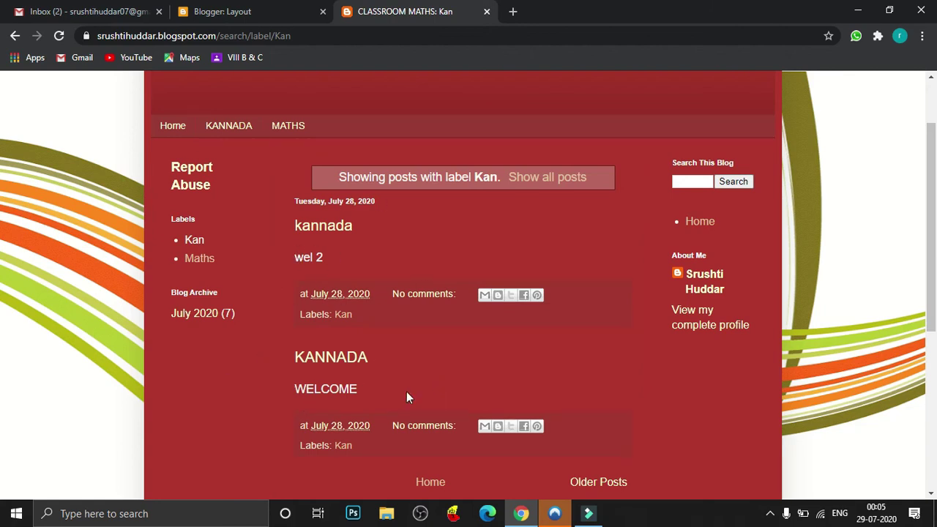
left_click(339, 228)
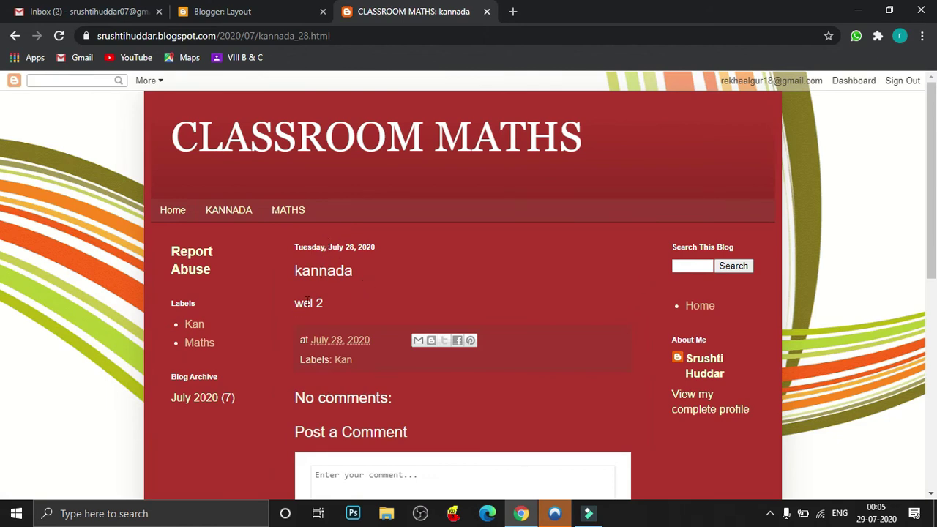
left_click(551, 285)
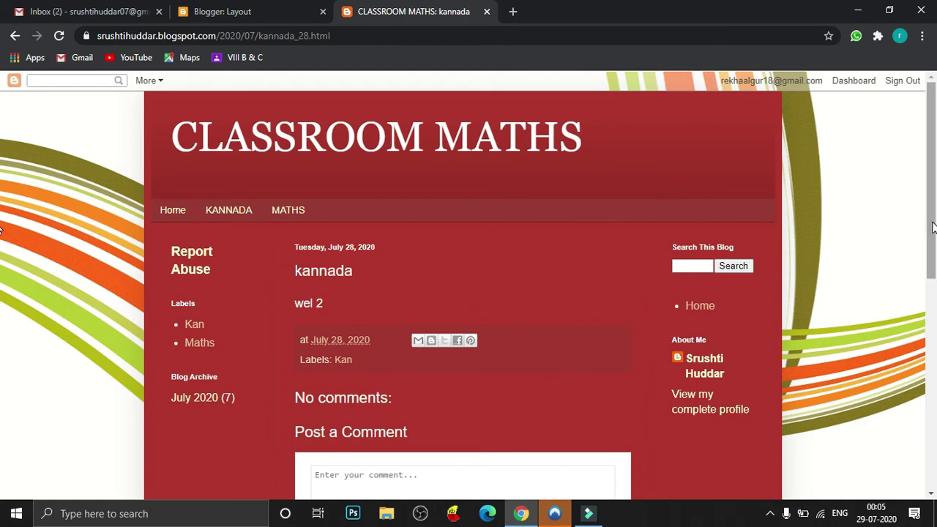
scroll(932, 228, "down", 2)
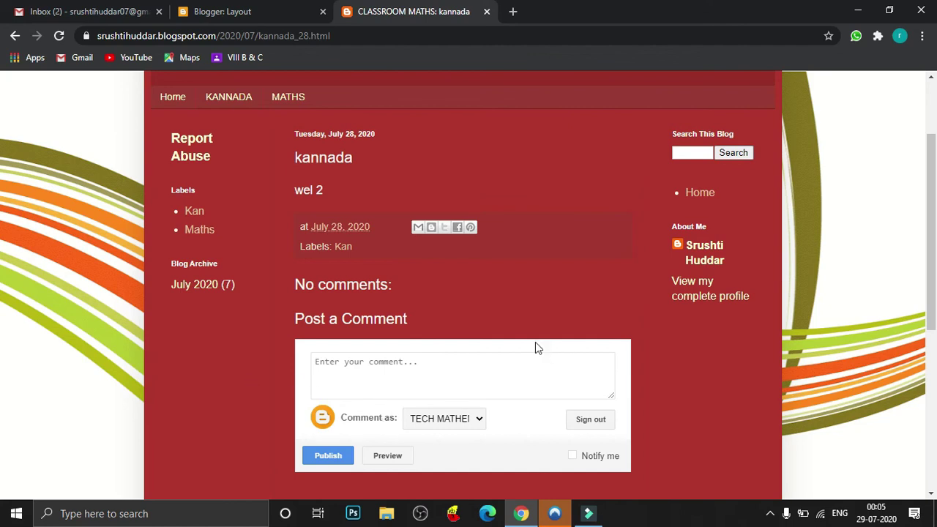
Step: Follow the blog's MATHS tab and look through the posts listed there
left_click(290, 98)
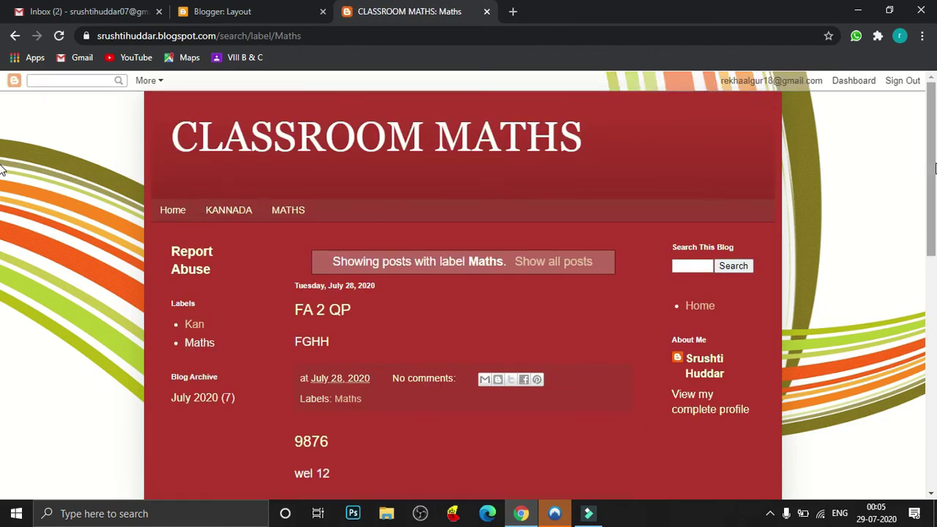
left_click_drag(931, 169, 931, 247)
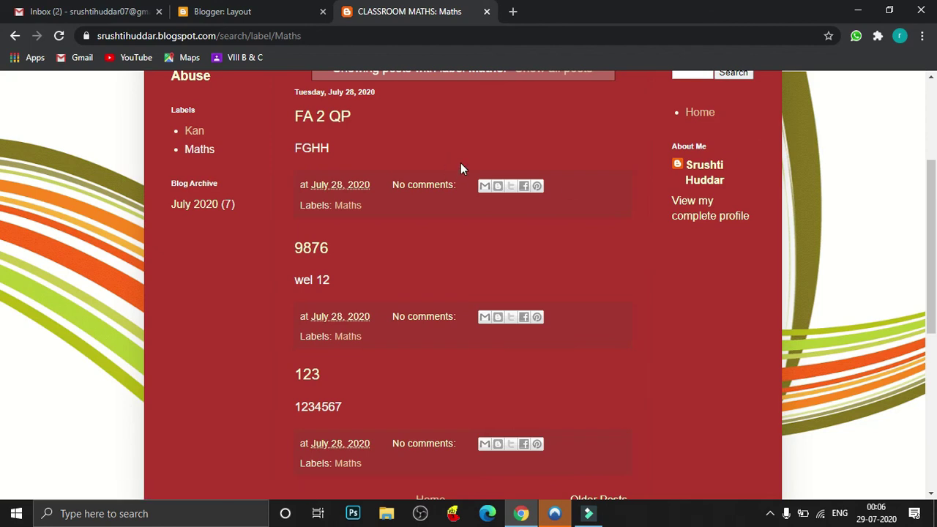
left_click_drag(932, 279, 924, 218)
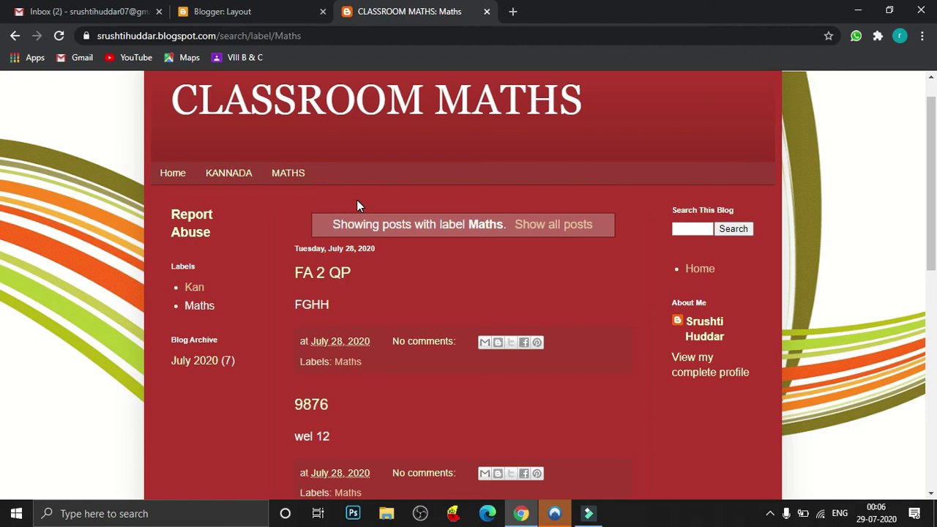
Step: Return to the Blogger dashboard and create a new post titled SA 2 QP with the body text DFGHJKLDCVGBHNJMKRTY
left_click(285, 10)
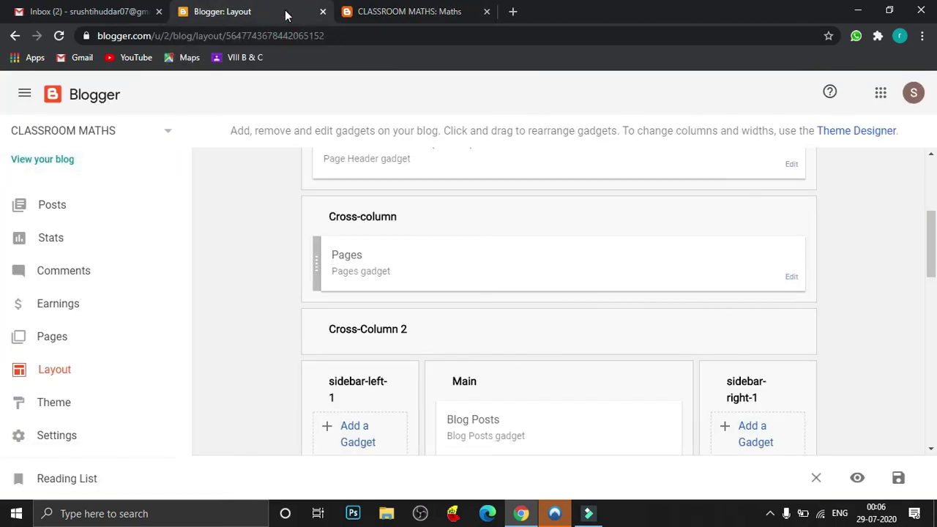
left_click(46, 204)
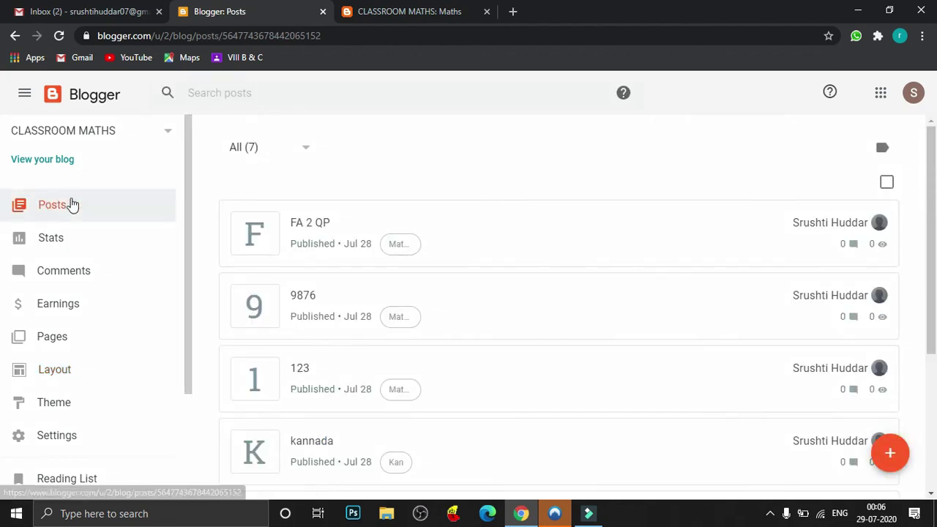
left_click(891, 454)
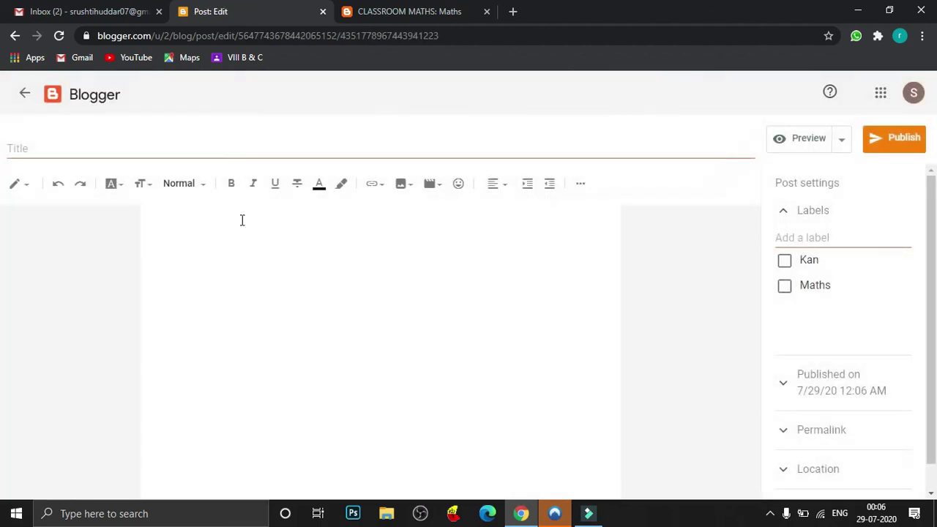
left_click(196, 148)
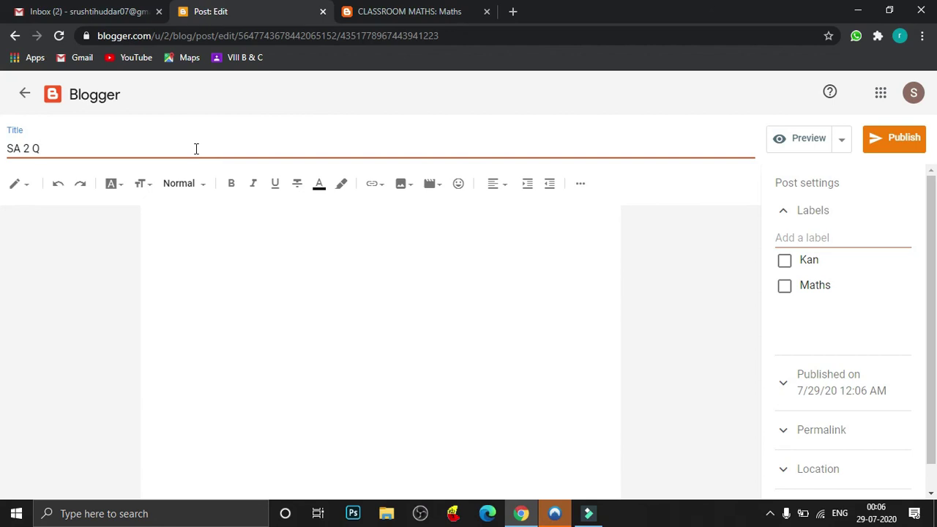
left_click(241, 236)
type("DFGHJKLD")
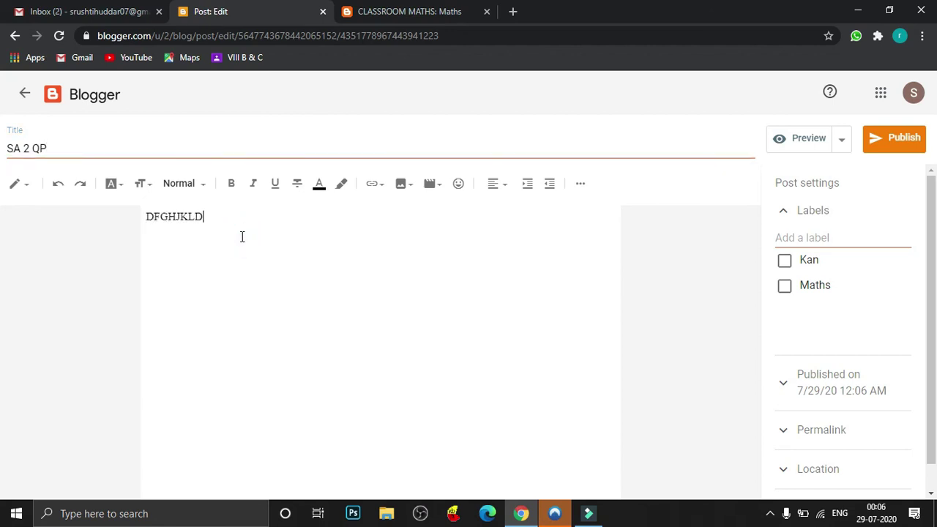
type("CVGBHNJMKRTY")
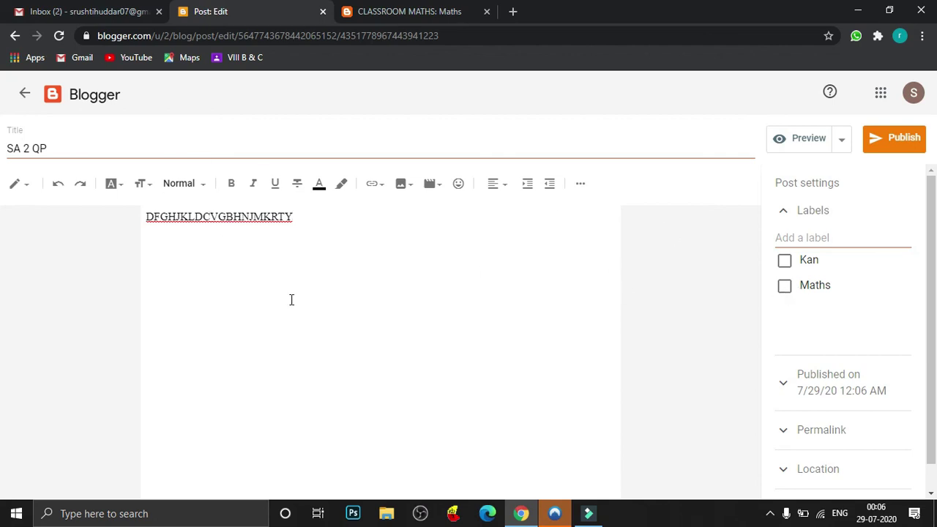
Step: Assign the label Maths to the SA 2 QP post and publish it
left_click(785, 287)
left_click(903, 148)
left_click(514, 321)
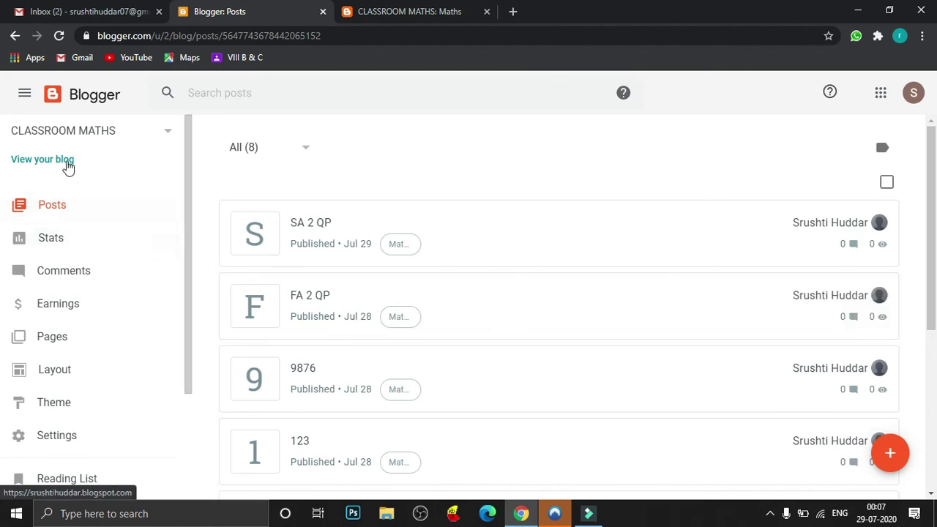
Step: Reopen the live blog and check the posts under the KANNADA and MATHS tabs for the new SA 2 QP post
left_click(43, 160)
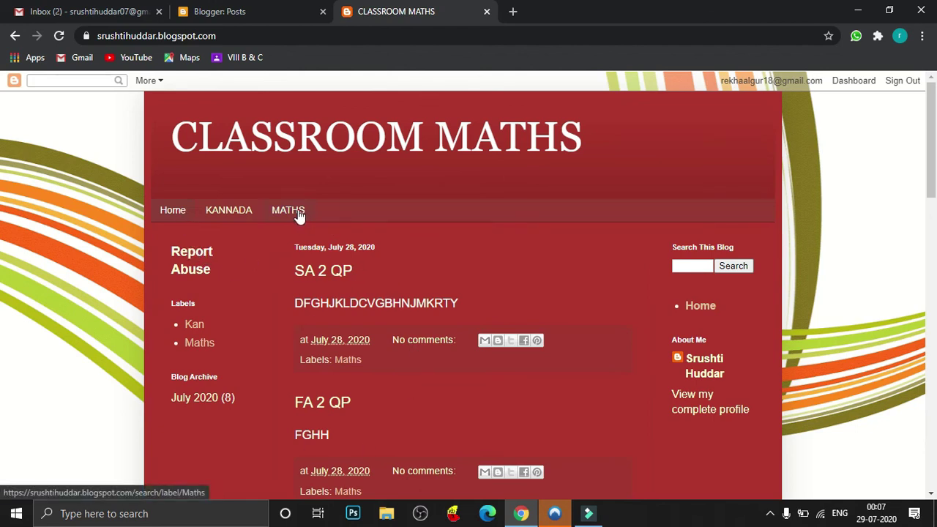
left_click(246, 217)
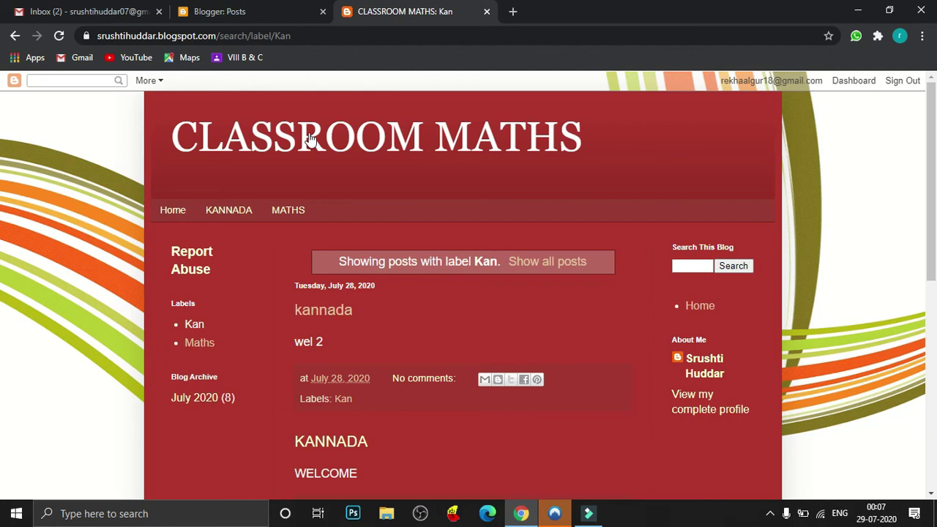
left_click(288, 213)
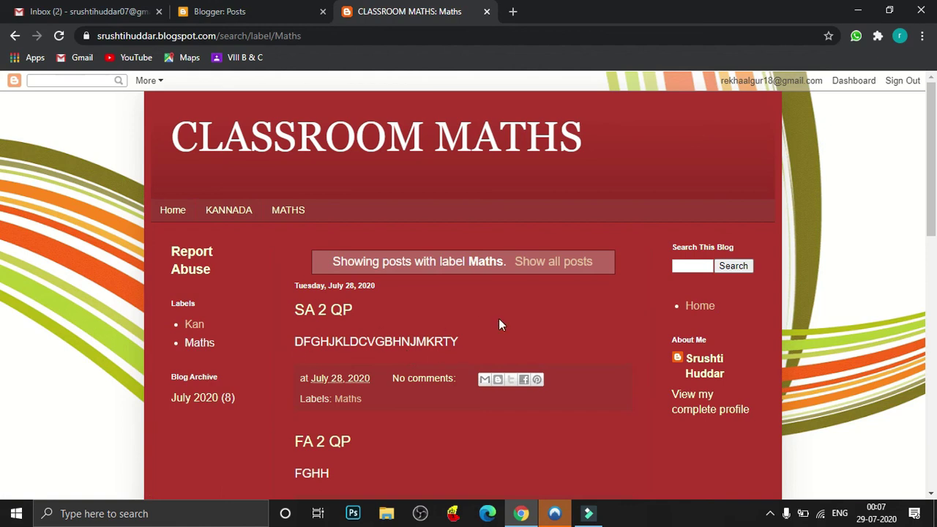
left_click_drag(935, 200, 935, 311)
scroll(935, 314, "down", 1)
scroll(932, 312, "up", 5)
triple_click(591, 359)
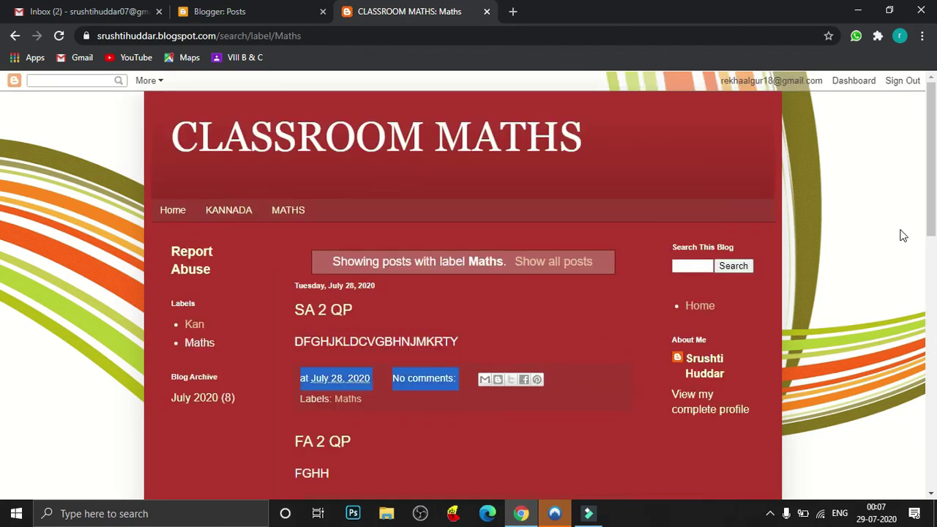
left_click(729, 339)
scroll(1, 229, "down", 2)
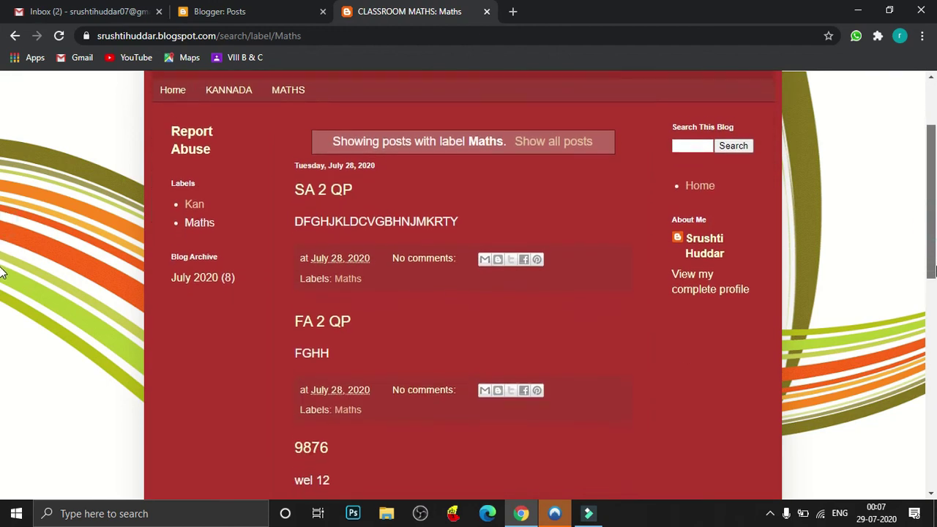
scroll(2, 272, "up", 2)
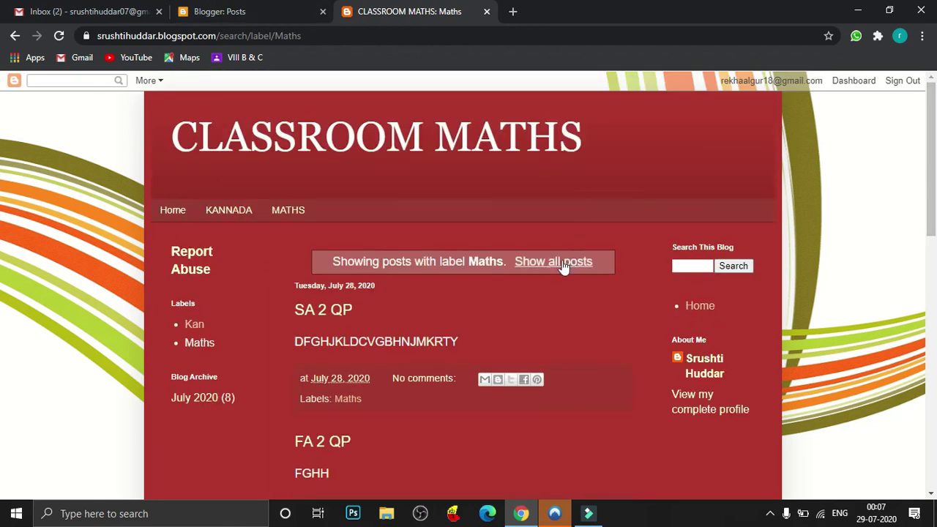